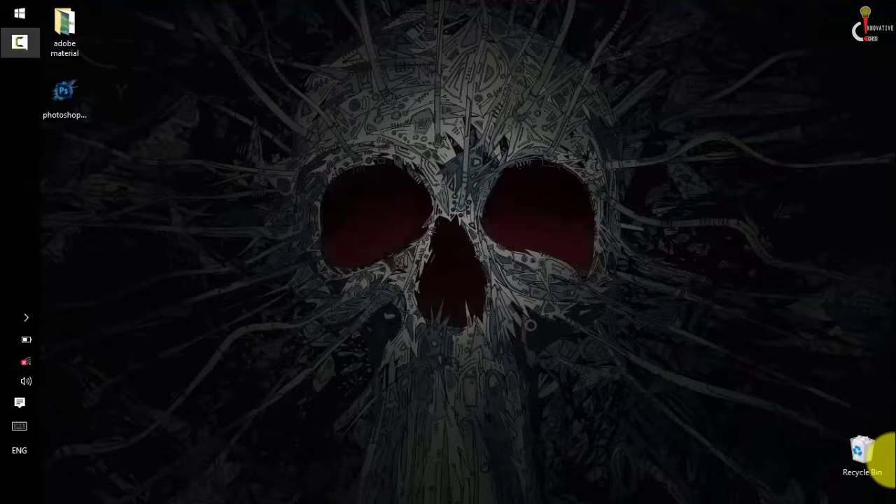
# Launch Adobe Photoshop CS6 from Windows search using the query 'ad'
pyautogui.press('super')
pyautogui.write('ad')
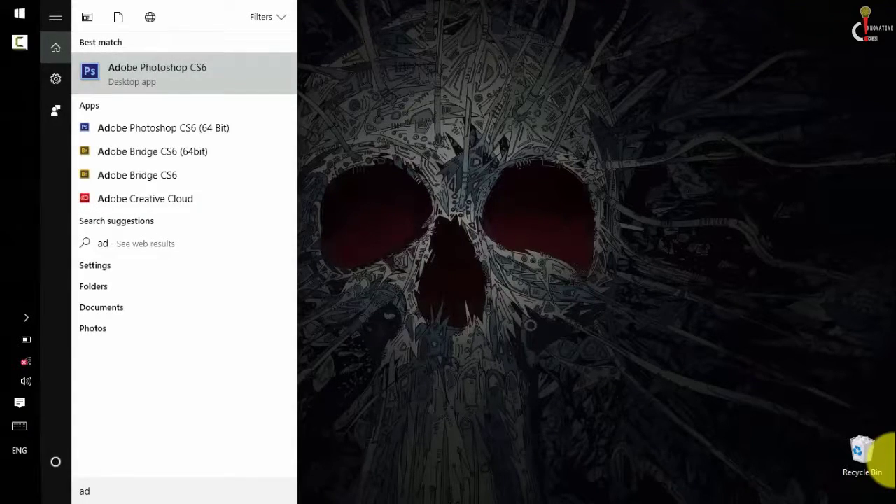
pyautogui.press('Return')
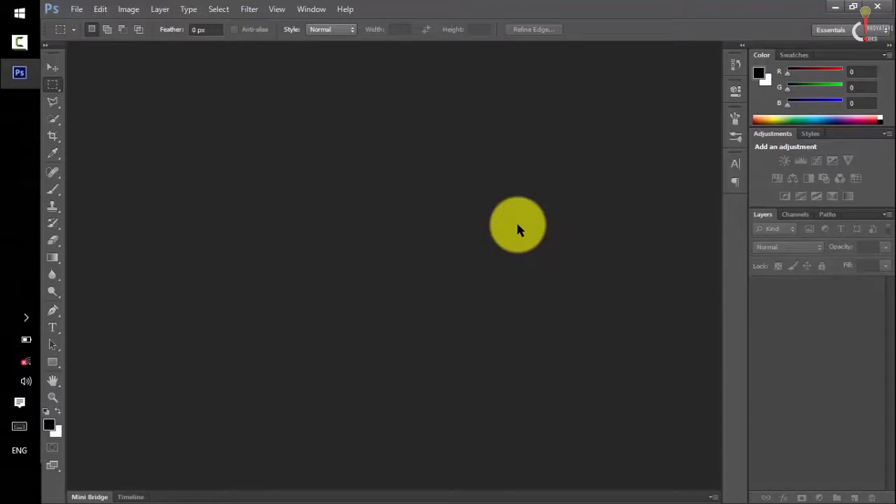
# Open sample.jpg from the adobe material folder and select the whole image
pyautogui.doubleClick(518, 228)
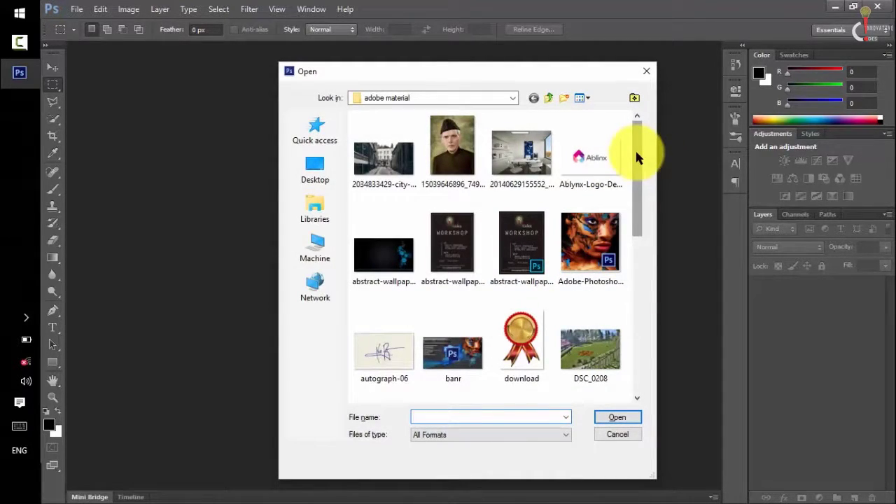
pyautogui.moveTo(635, 148); pyautogui.dragTo(636, 315)
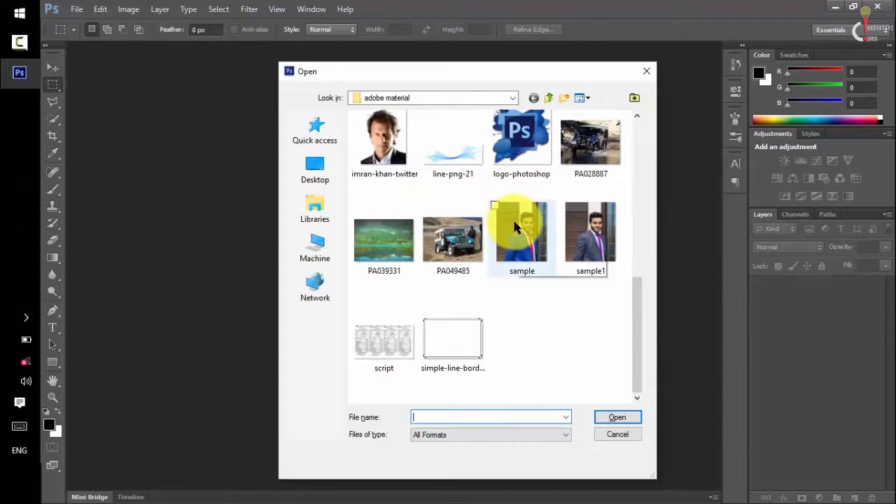
pyautogui.click(515, 225)
pyautogui.click(622, 416)
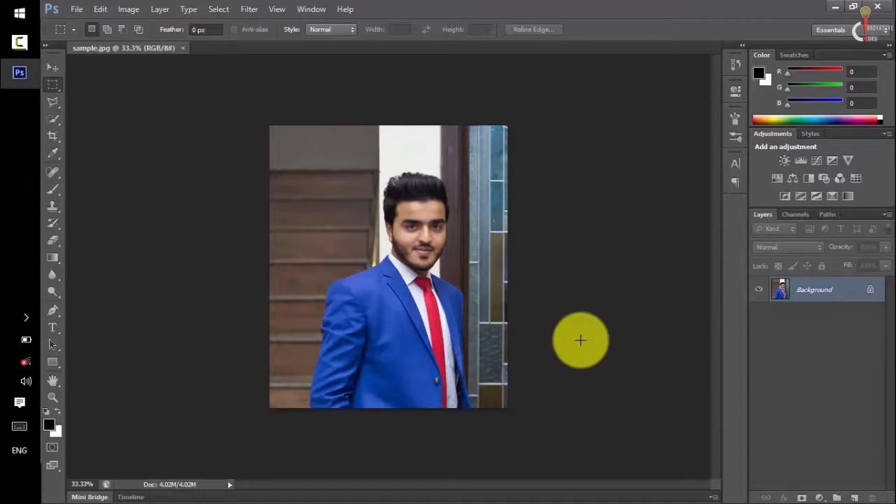
pyautogui.hotkey('ctrl', 'a')
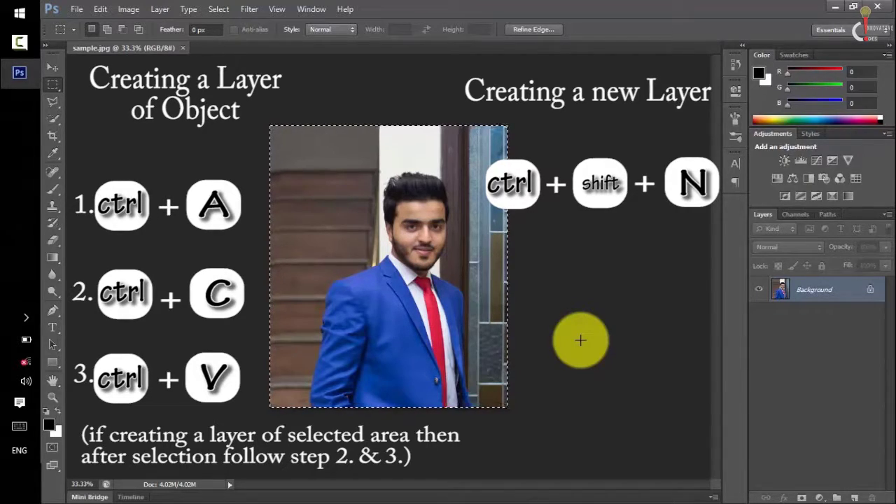
# Copy the photo onto a new Layer 1 and delete the original Background layer
pyautogui.hotkey('ctrl', 'c')
pyautogui.hotkey('ctrl', 'v')
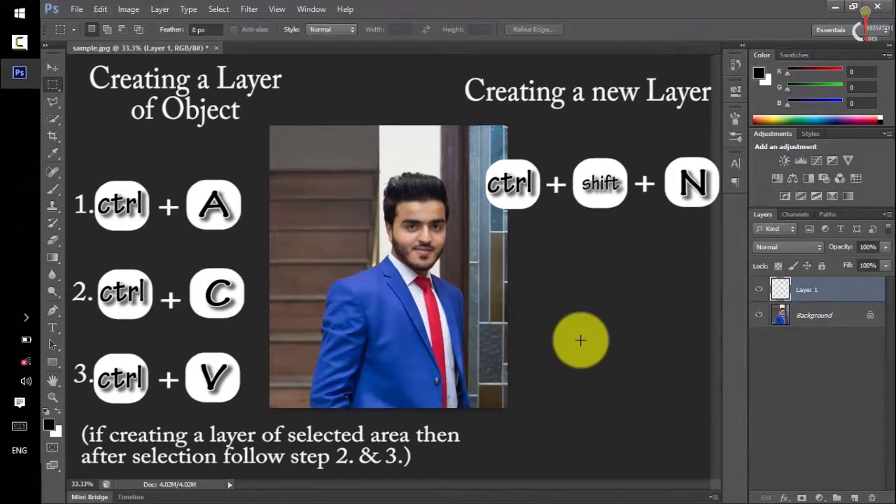
pyautogui.click(815, 317)
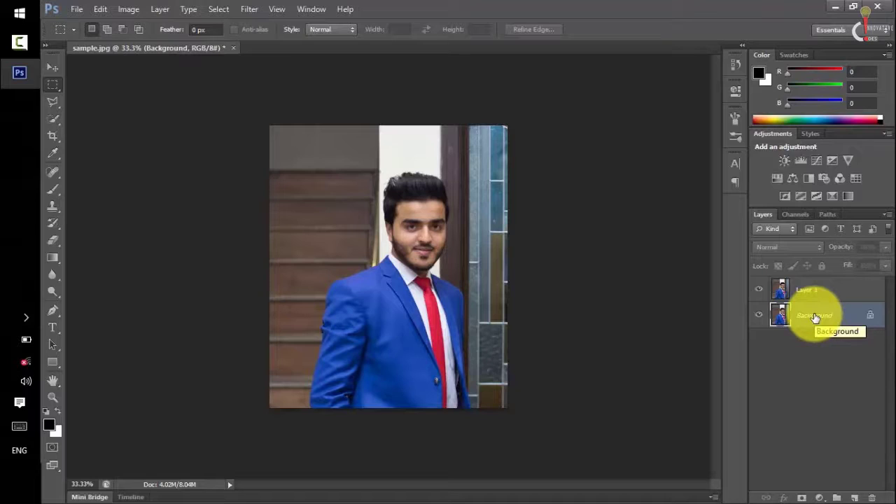
pyautogui.press('Delete')
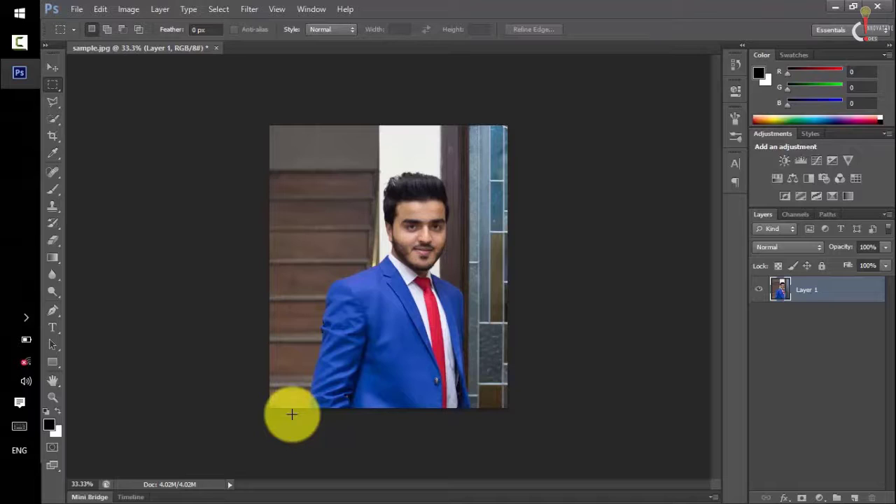
pyautogui.click(52, 120)
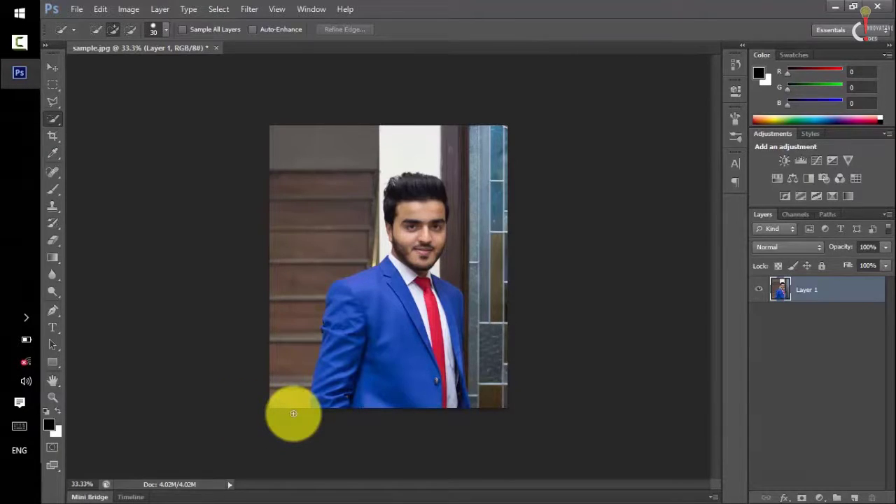
# Quick-select the background around the man, adjusting the edge at his suit and hair
pyautogui.moveTo(294, 414)
pyautogui.mouseDown()
pyautogui.moveTo(380, 236)
pyautogui.moveTo(376, 164)
pyautogui.moveTo(444, 136)
pyautogui.moveTo(503, 168)
pyautogui.moveTo(436, 156)
pyautogui.moveTo(460, 234)
pyautogui.moveTo(443, 266)
pyautogui.moveTo(495, 219)
pyautogui.moveTo(504, 132)
pyautogui.moveTo(488, 304)
pyautogui.moveTo(466, 284)
pyautogui.moveTo(480, 374)
pyautogui.moveTo(500, 376)
pyautogui.moveTo(504, 269)
pyautogui.mouseUp()
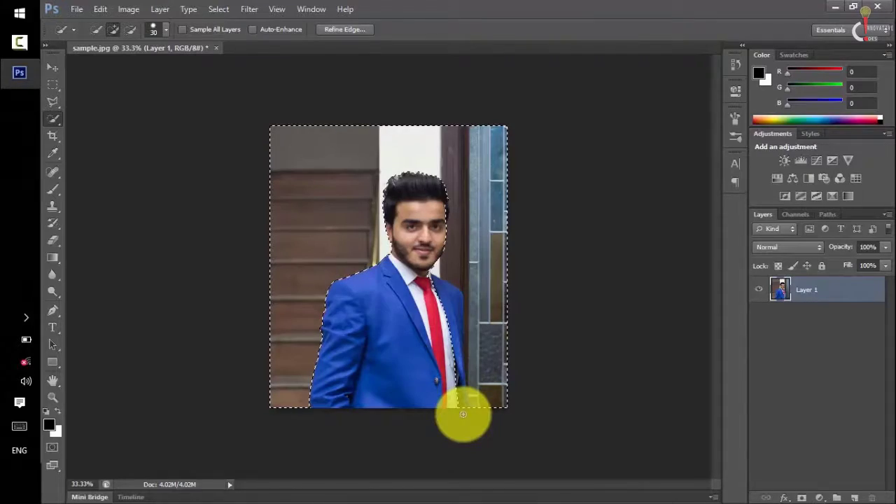
pyautogui.moveTo(460, 394)
pyautogui.mouseDown()
pyautogui.moveTo(446, 376)
pyautogui.moveTo(446, 309)
pyautogui.moveTo(432, 283)
pyautogui.mouseUp()
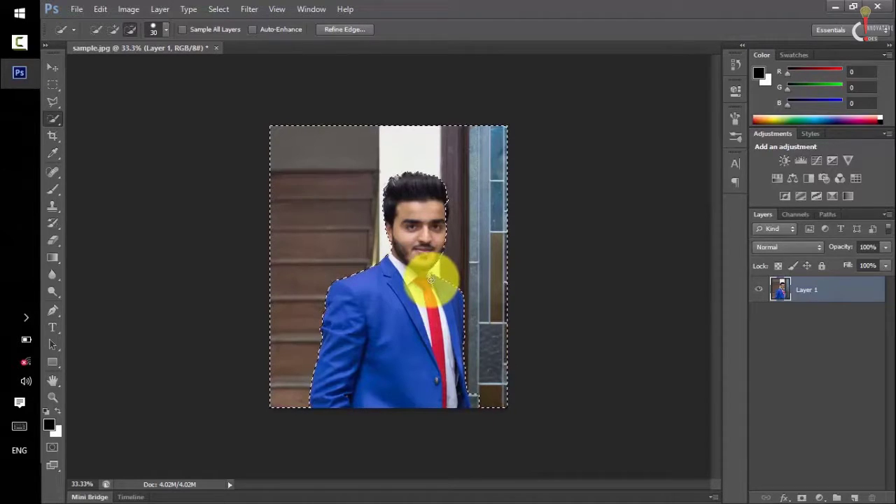
pyautogui.moveTo(432, 282)
pyautogui.mouseDown()
pyautogui.moveTo(450, 200)
pyautogui.moveTo(444, 210)
pyautogui.mouseUp()
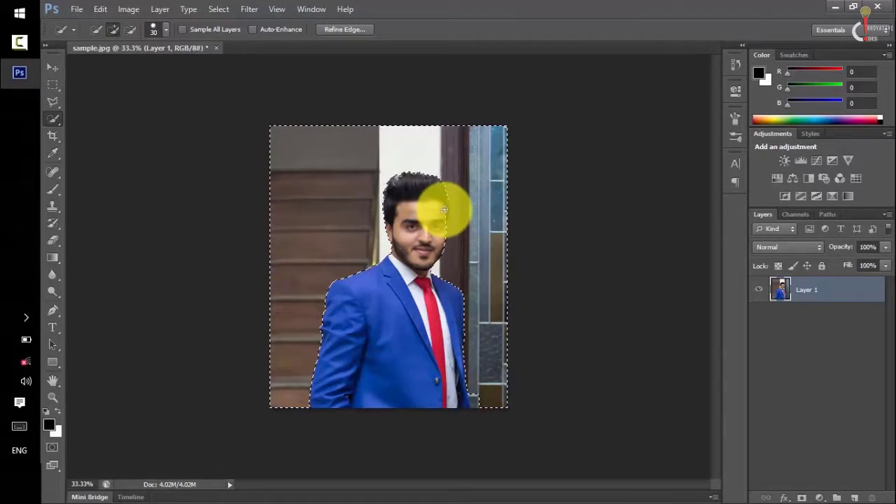
# Refine the selection edge along the suit's left side with Refine Edge and apply it
pyautogui.click(346, 30)
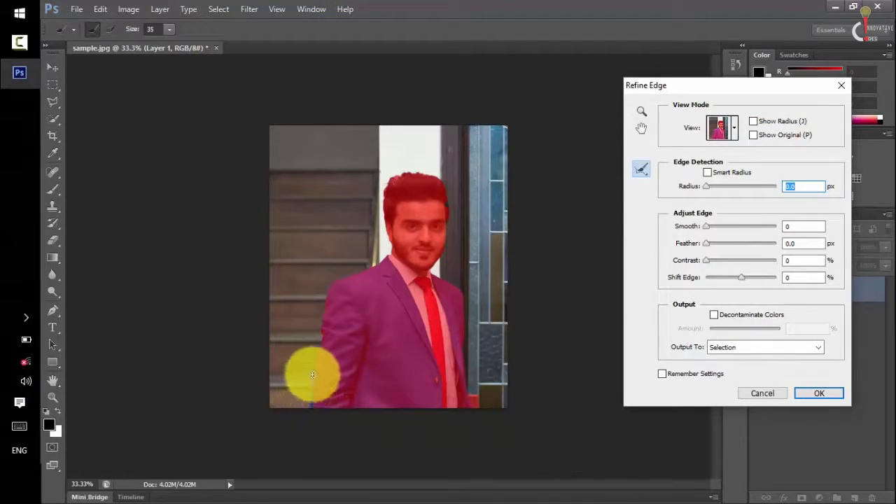
pyautogui.moveTo(316, 337)
pyautogui.mouseDown()
pyautogui.moveTo(382, 259)
pyautogui.moveTo(447, 204)
pyautogui.mouseUp()
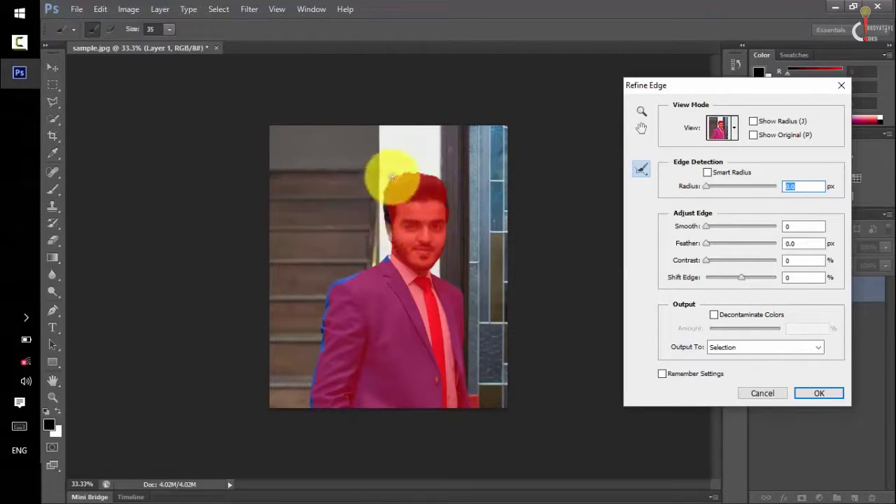
pyautogui.click(819, 393)
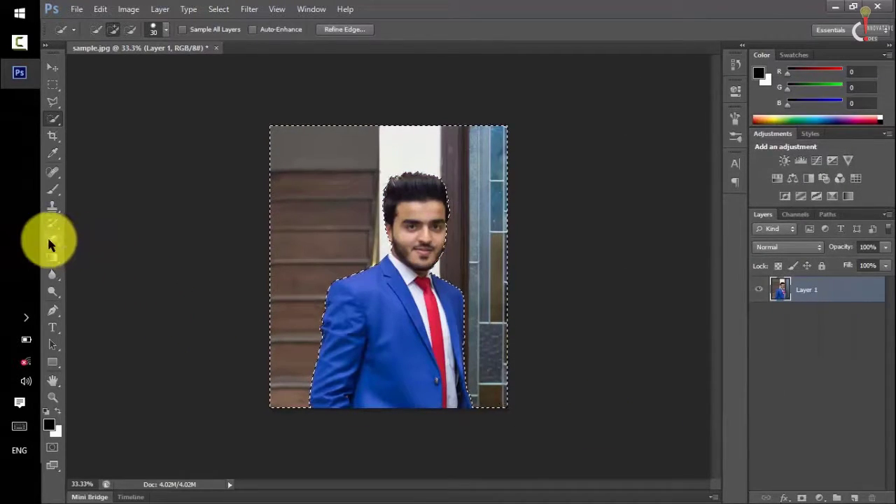
pyautogui.click(50, 241)
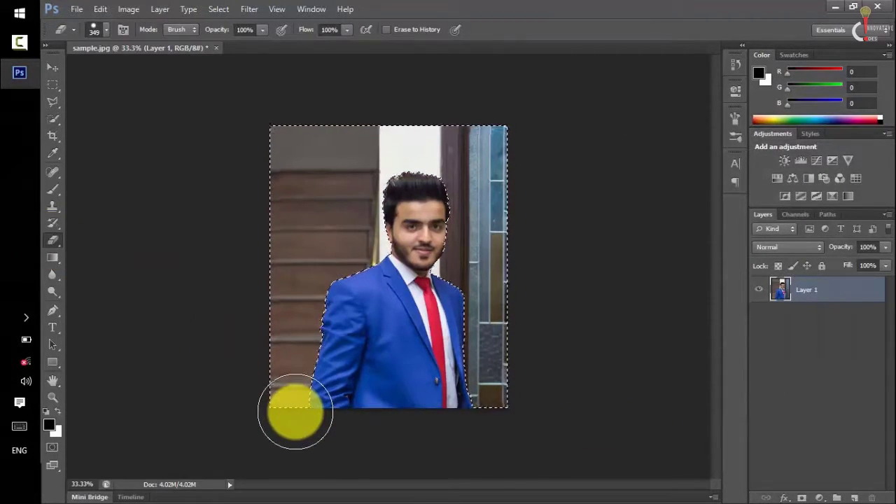
# Erase the background left of the man, then undo that and clear the selection
pyautogui.moveTo(293, 407)
pyautogui.mouseDown()
pyautogui.moveTo(298, 152)
pyautogui.moveTo(315, 286)
pyautogui.moveTo(386, 260)
pyautogui.moveTo(486, 130)
pyautogui.moveTo(501, 245)
pyautogui.moveTo(444, 296)
pyautogui.moveTo(511, 395)
pyautogui.mouseUp()
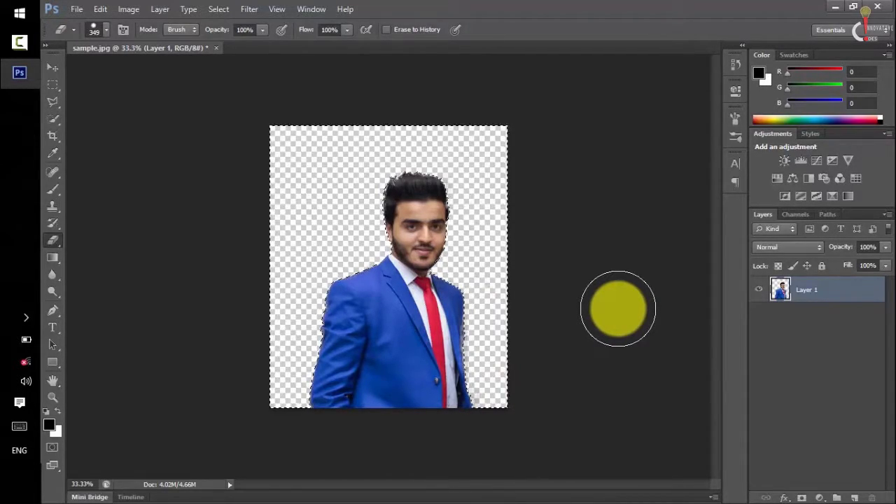
pyautogui.hotkey('ctrl', 'z')
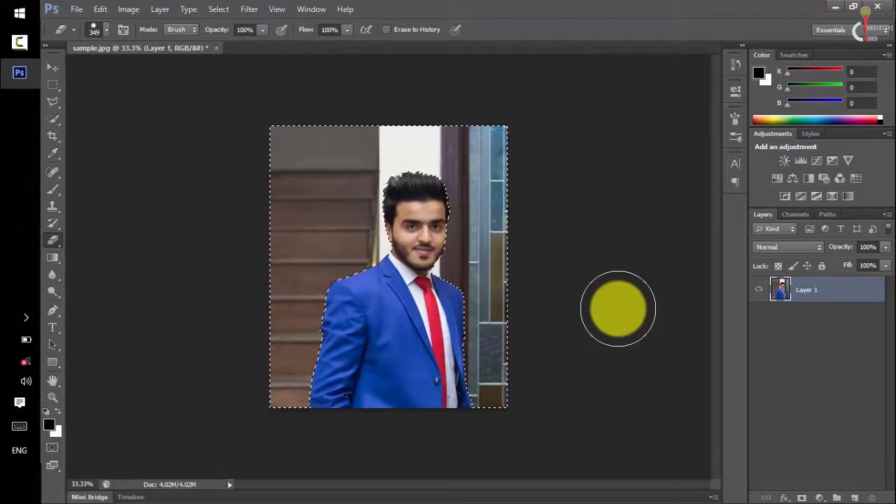
pyautogui.hotkey('ctrl', 'd')
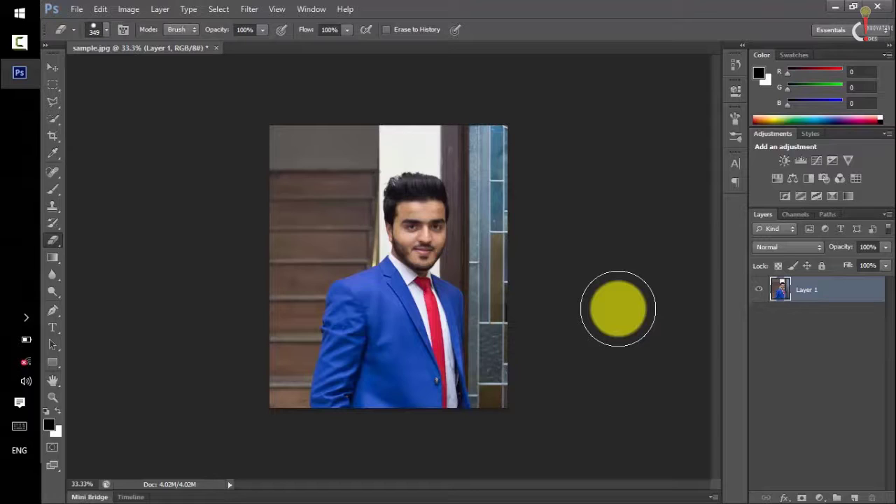
pyautogui.click(52, 119)
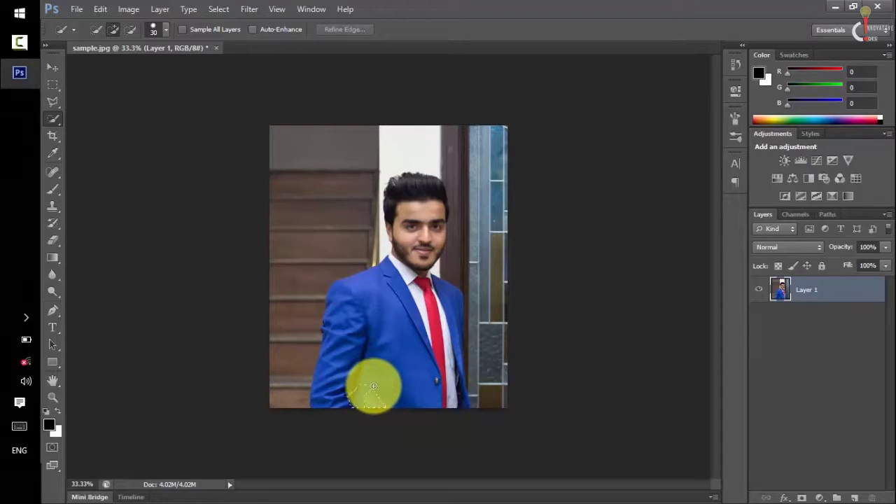
# Select the man's suit and head, then invert the selection to the background
pyautogui.moveTo(370, 376)
pyautogui.mouseDown()
pyautogui.moveTo(417, 363)
pyautogui.moveTo(414, 257)
pyautogui.moveTo(442, 213)
pyautogui.mouseUp()
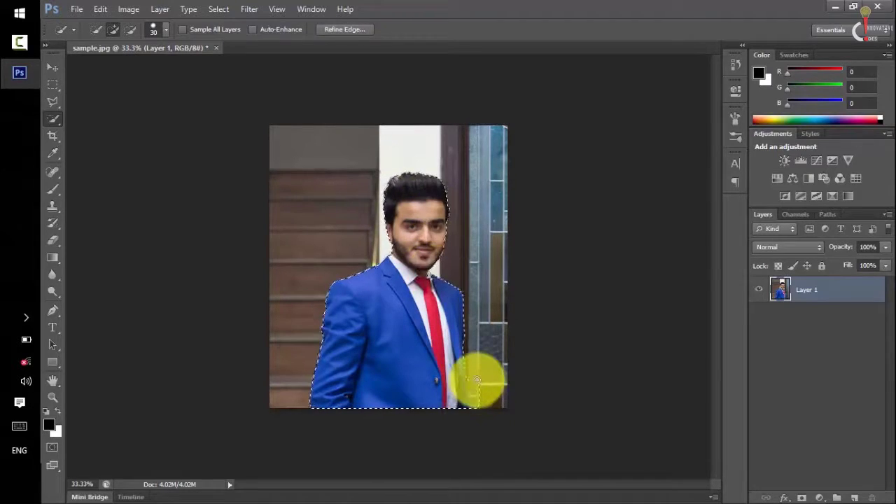
pyautogui.moveTo(442, 214); pyautogui.dragTo(472, 400)
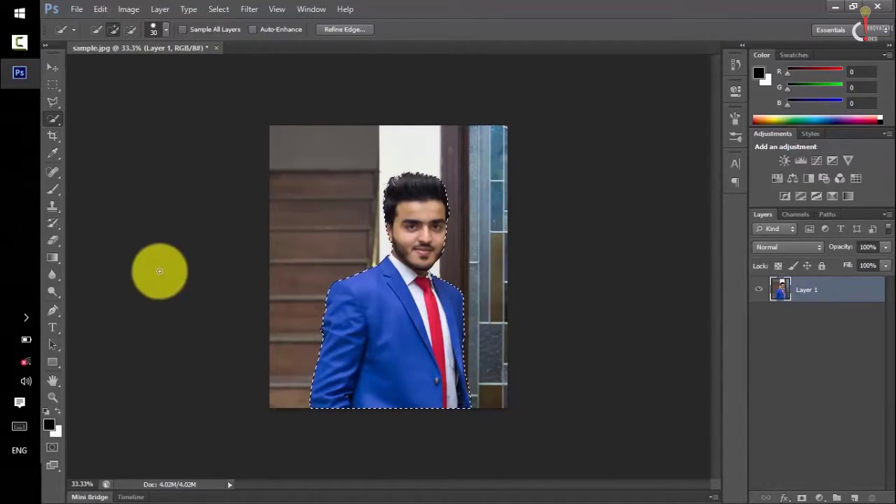
pyautogui.rightClick(361, 305)
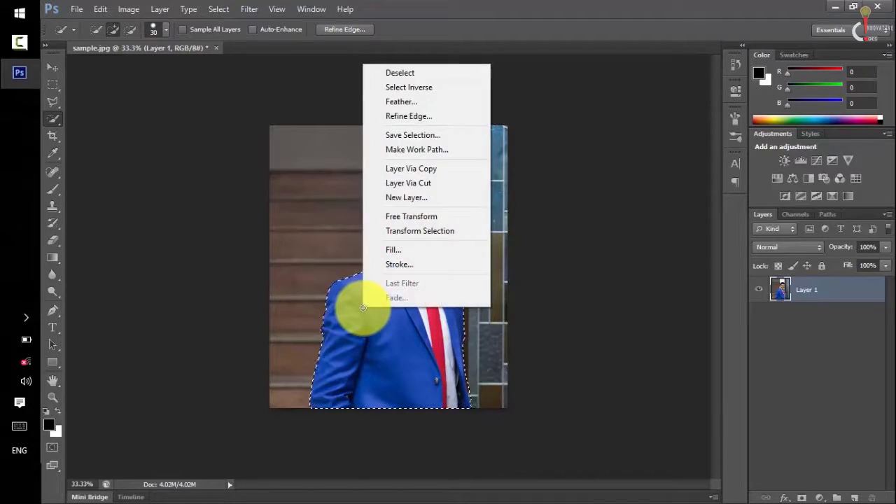
pyautogui.click(449, 86)
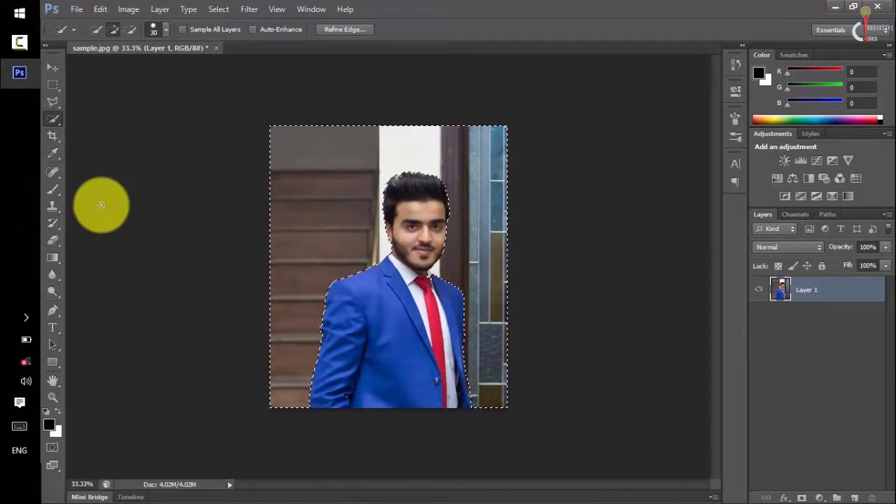
# Erase the brown background and door frame around the man, then deselect
pyautogui.click(53, 240)
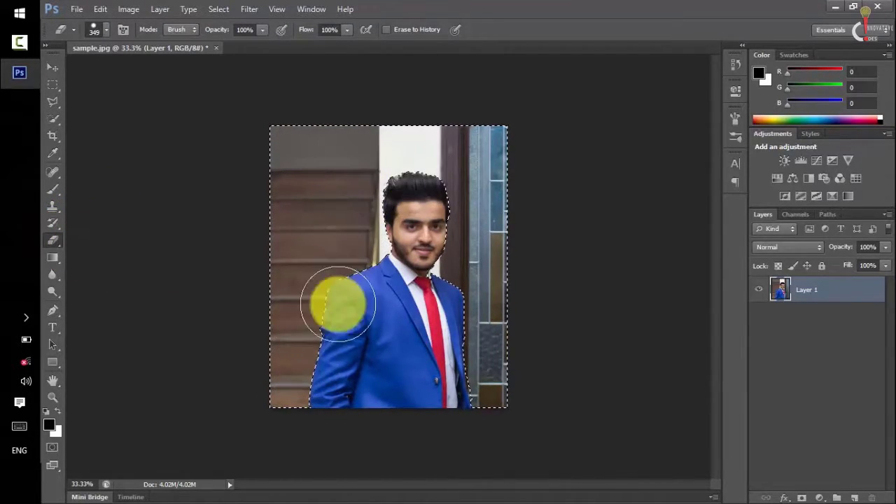
pyautogui.moveTo(290, 370)
pyautogui.mouseDown()
pyautogui.moveTo(333, 283)
pyautogui.moveTo(482, 238)
pyautogui.mouseUp()
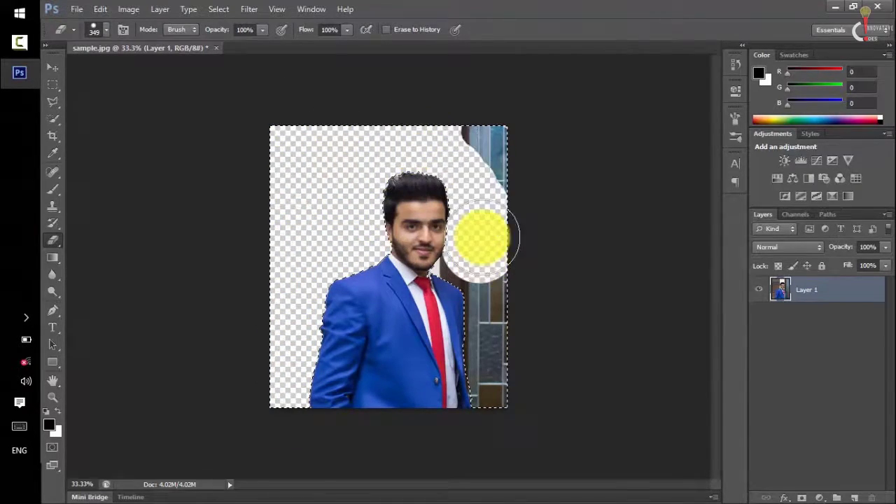
pyautogui.moveTo(482, 238); pyautogui.dragTo(546, 395)
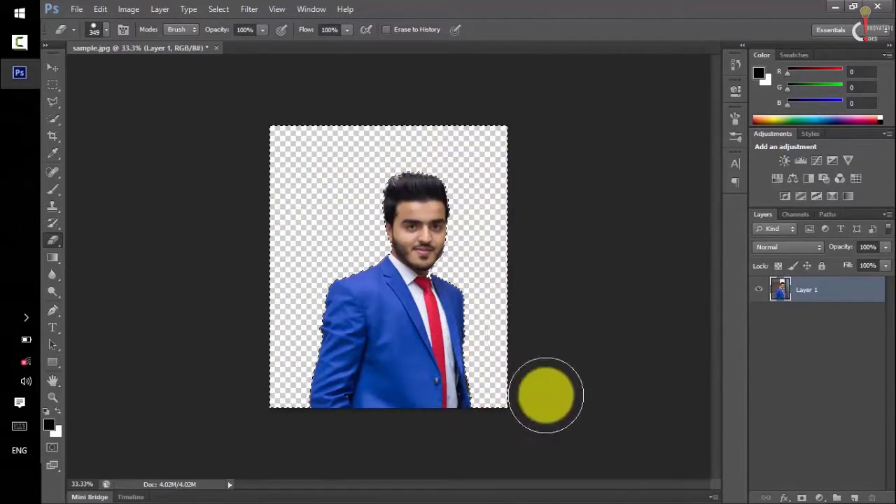
pyautogui.hotkey('ctrl', 'd')
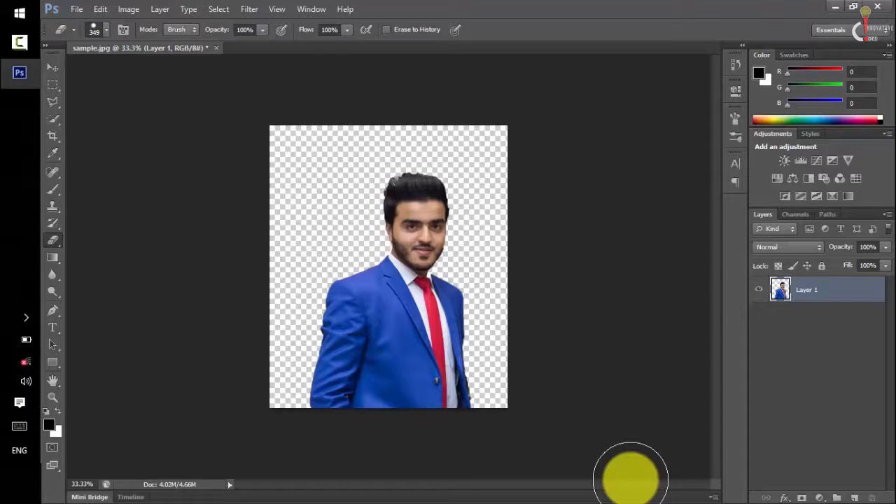
pyautogui.hotkey('ctrl', 'o')
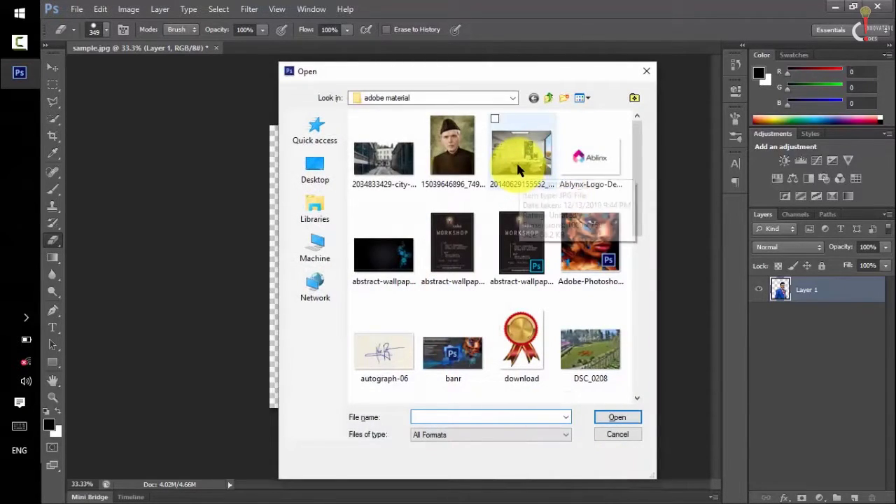
# Open the office photo and paste the cut-out man from sample.jpg into it
pyautogui.click(518, 168)
pyautogui.doubleClick(518, 168)
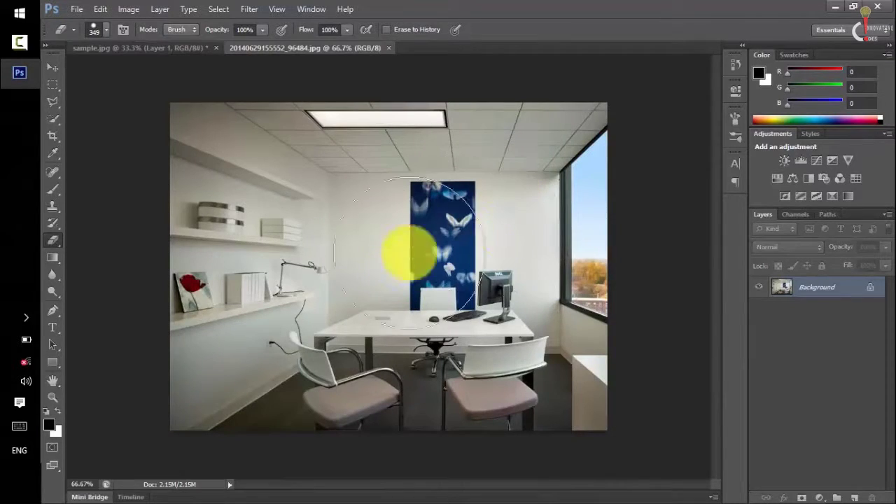
pyautogui.click(145, 46)
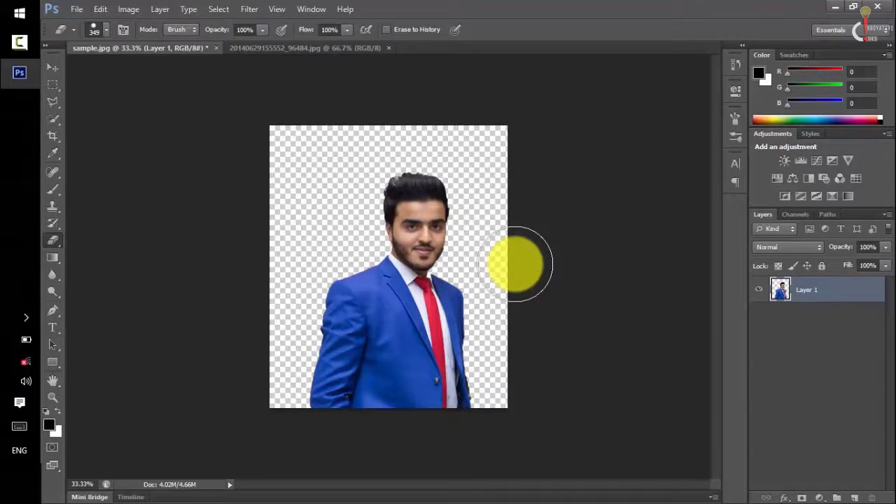
pyautogui.hotkey('ctrl', 'a')
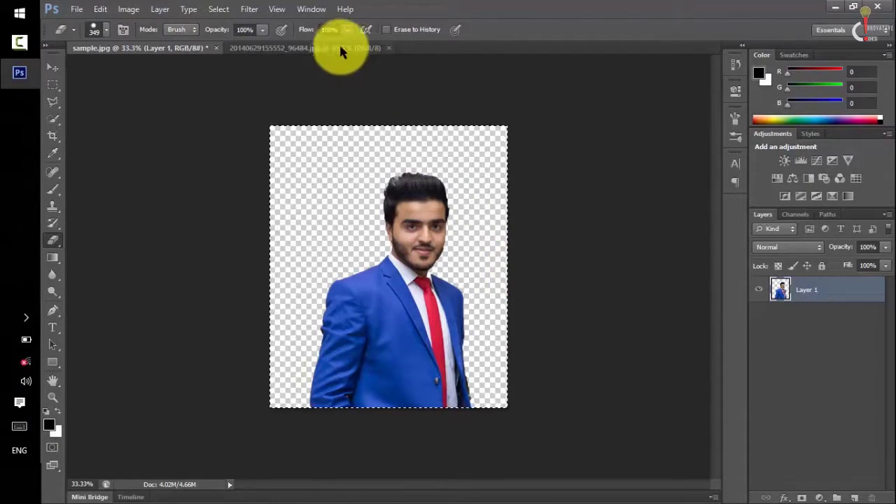
pyautogui.click(328, 48)
pyautogui.hotkey('ctrl', 'v')
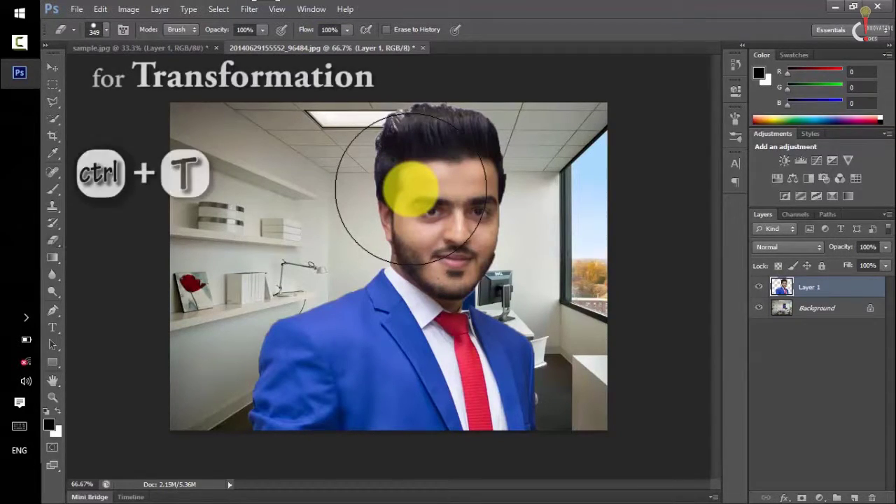
# Scale the man to about 55% and move him left and slightly up
pyautogui.hotkey('ctrl', 't')
pyautogui.moveTo(548, 105)
pyautogui.mouseDown()
pyautogui.moveTo(380, 270)
pyautogui.moveTo(380, 149)
pyautogui.moveTo(376, 180)
pyautogui.mouseUp()
pyautogui.moveTo(367, 246); pyautogui.dragTo(367, 231)
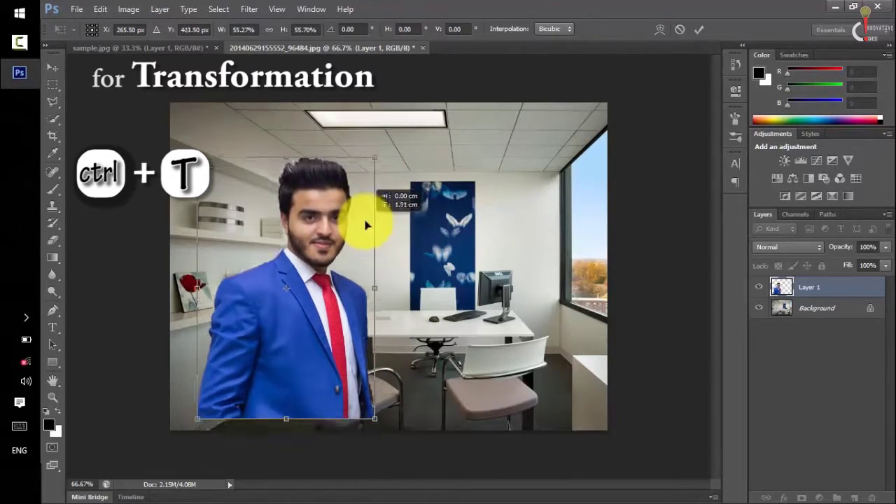
pyautogui.click(698, 29)
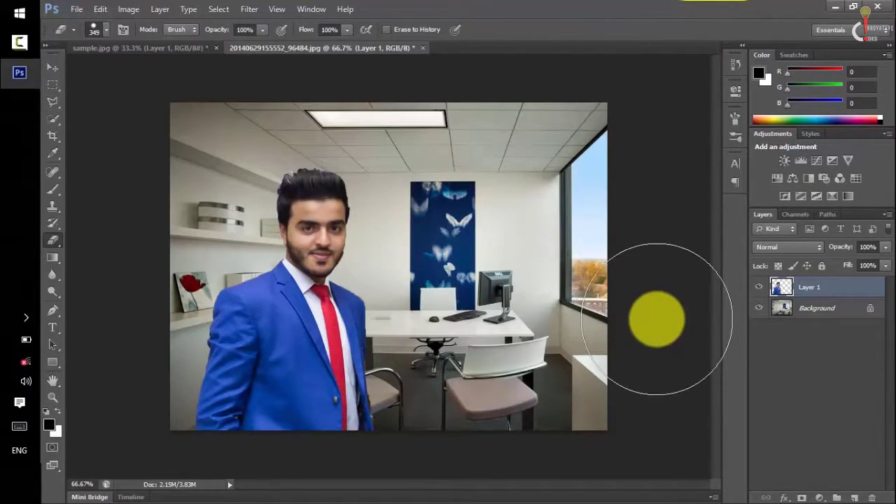
# Duplicate the office Background into Layer 2 and delete the original Background
pyautogui.click(837, 319)
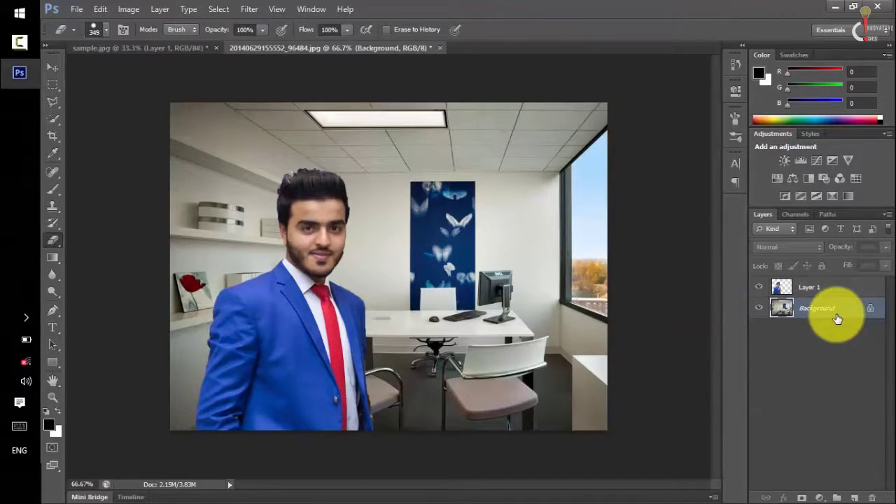
pyautogui.hotkey('ctrl', 'a')
pyautogui.hotkey('ctrl', 'j')
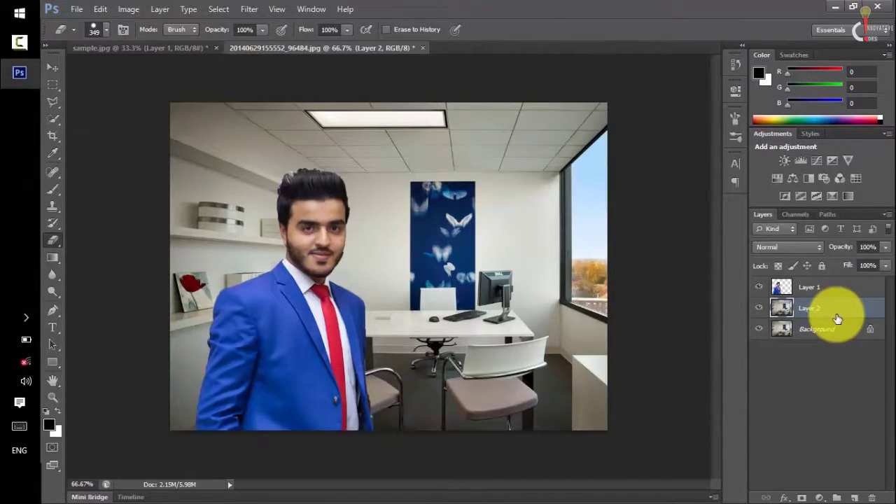
pyautogui.click(837, 329)
pyautogui.press('Delete')
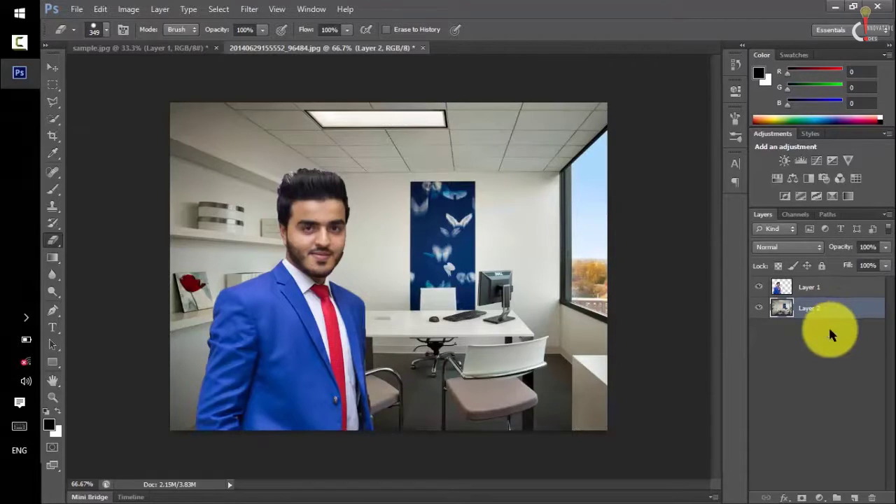
pyautogui.click(248, 9)
pyautogui.moveTo(256, 142)
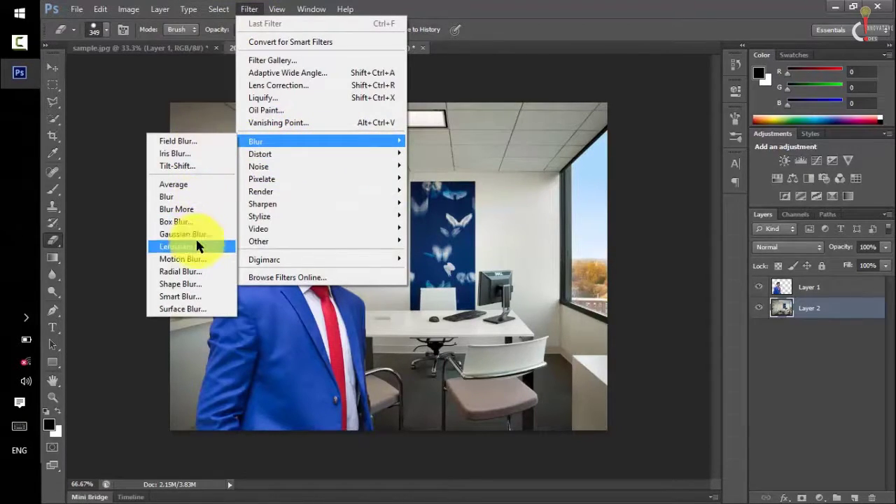
# Apply Lens Blur with radius 10 to the office background layer
pyautogui.click(200, 249)
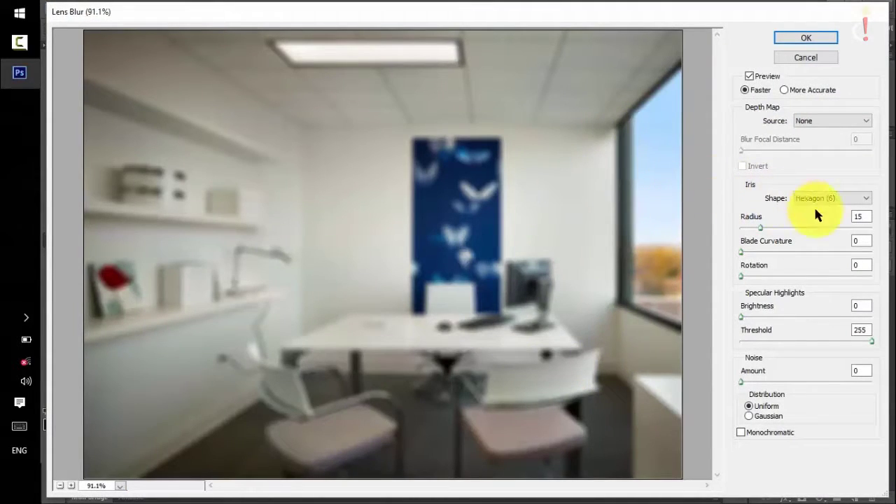
pyautogui.moveTo(760, 227); pyautogui.dragTo(754, 229)
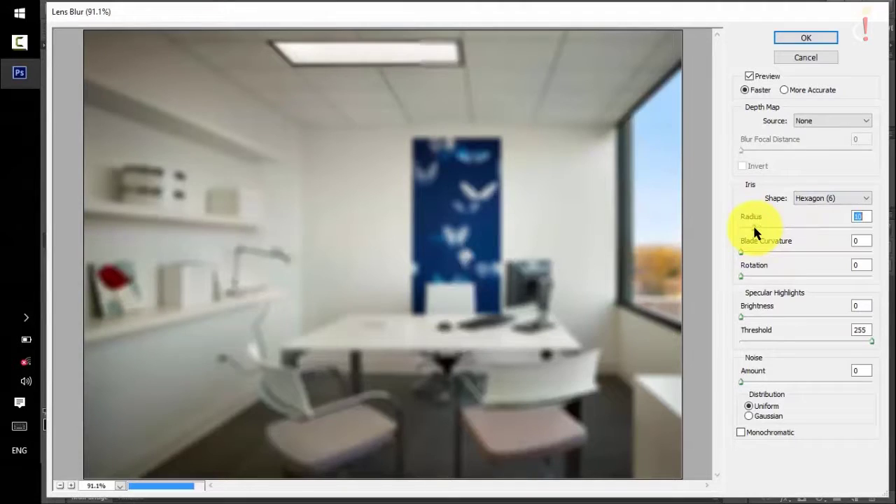
pyautogui.click(808, 39)
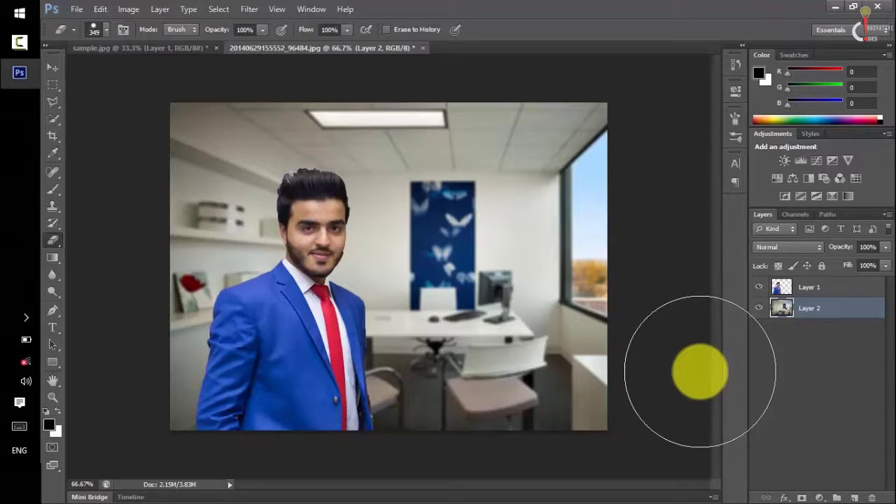
# In sample.jpg, create a new empty Layer 2
pyautogui.click(117, 47)
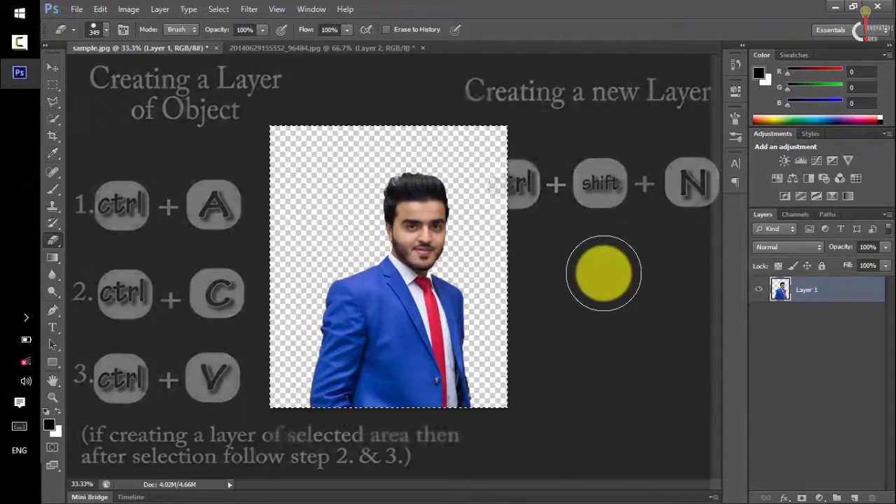
pyautogui.hotkey('ctrl', 'shift', 'n')
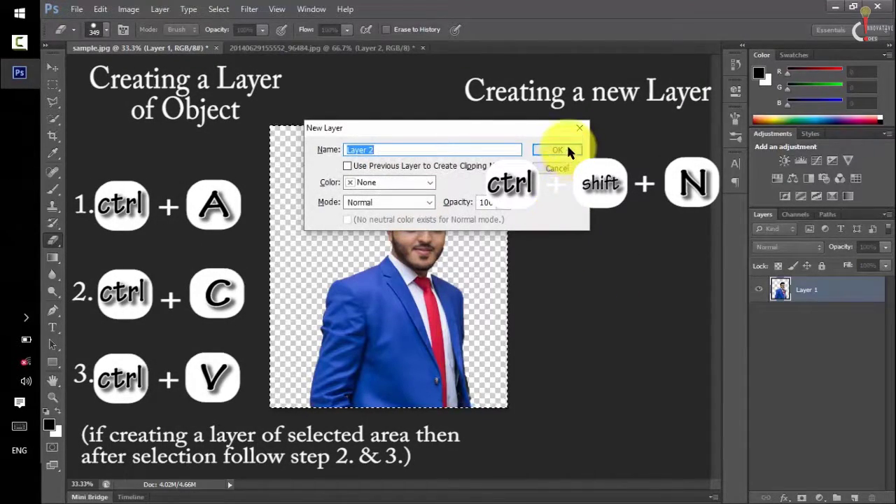
pyautogui.click(567, 148)
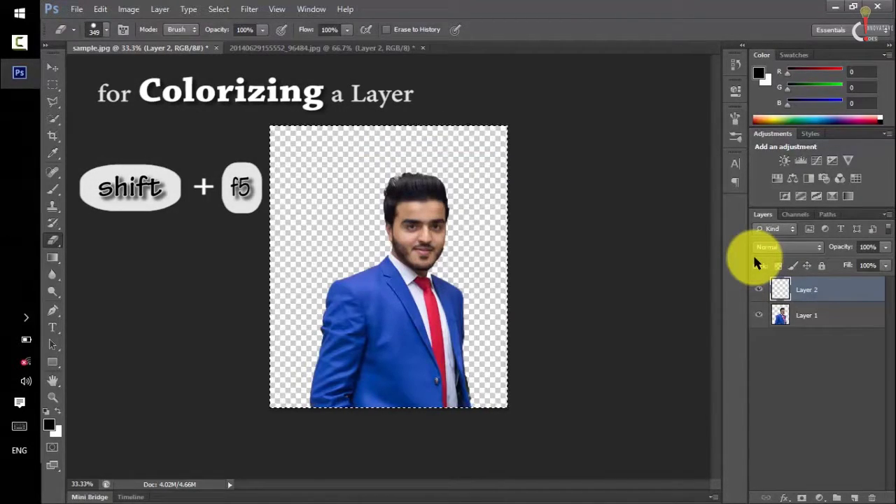
# Fill Layer 2 with solid blue 0976fd and move it beneath the man's layer
pyautogui.hotkey('shift', 'F5')
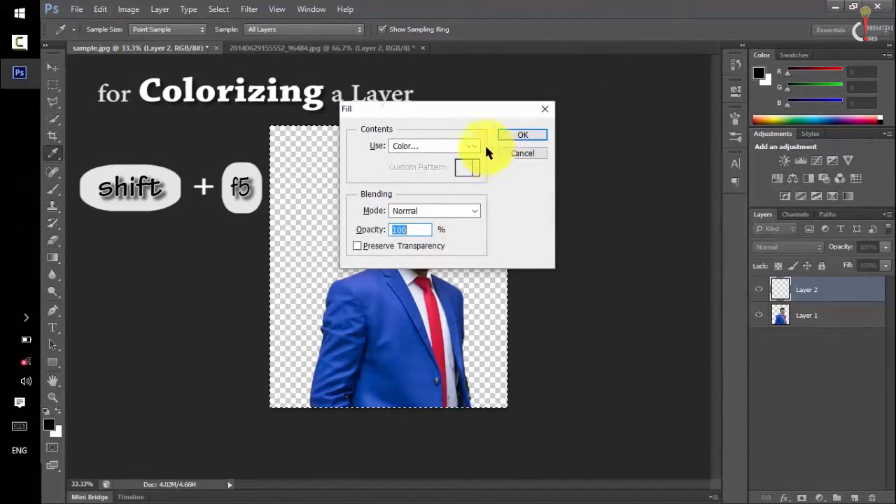
pyautogui.click(475, 145)
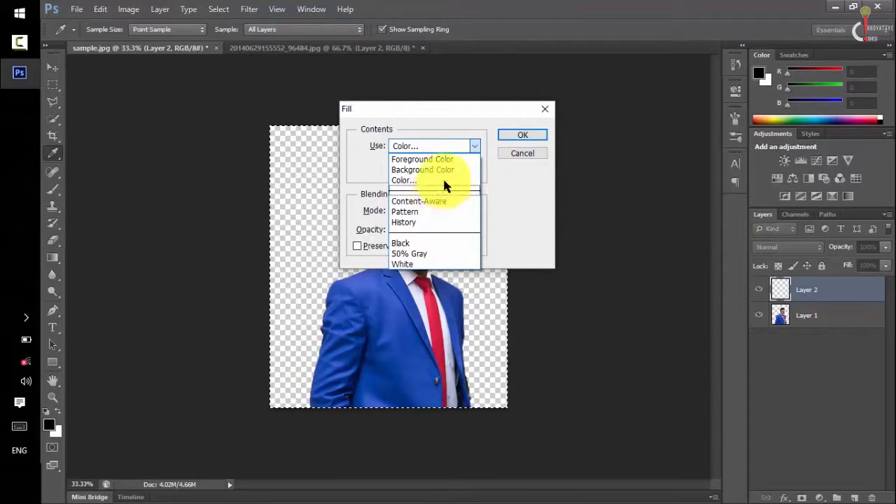
pyautogui.click(444, 181)
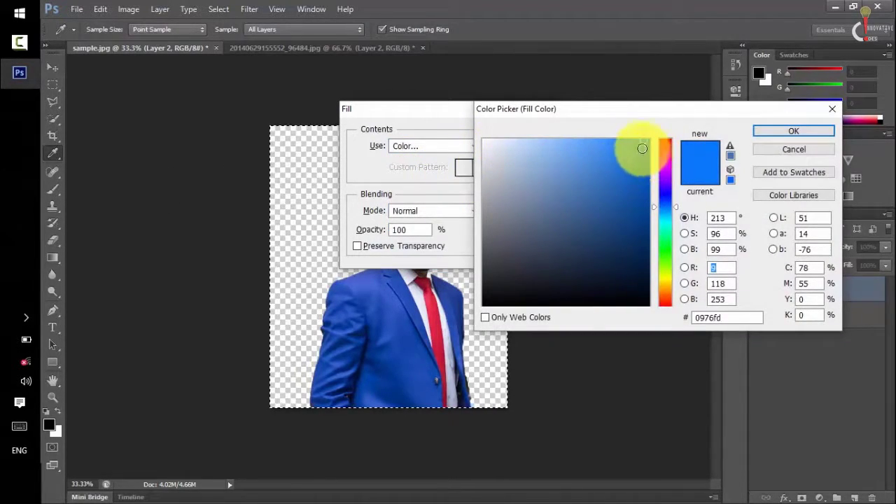
pyautogui.click(776, 135)
pyautogui.click(784, 131)
pyautogui.click(521, 135)
pyautogui.press('e')
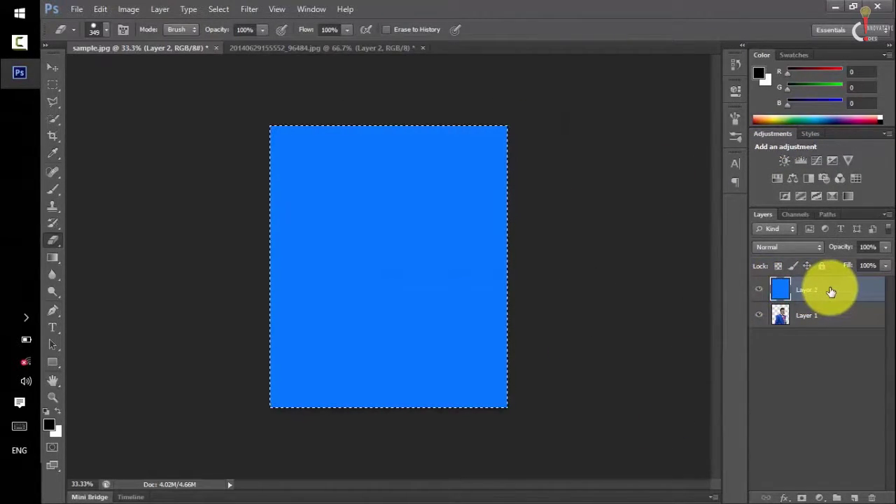
pyautogui.moveTo(831, 291); pyautogui.dragTo(819, 329)
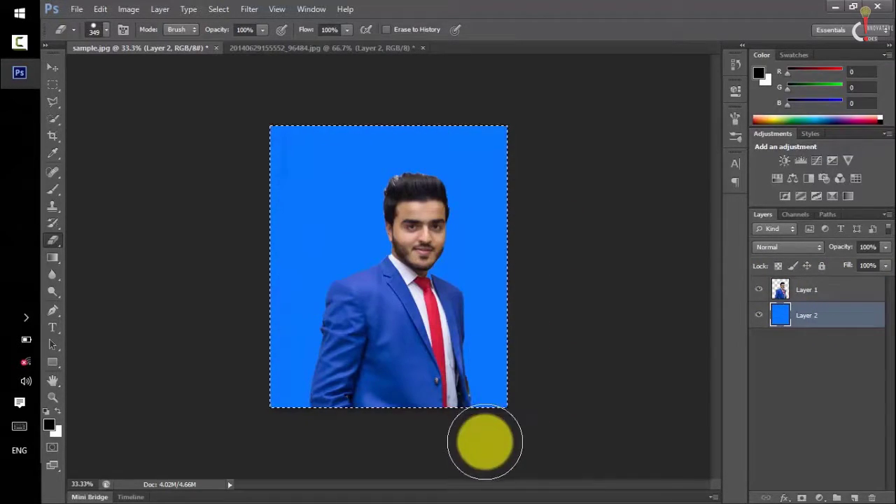
# Crop tightly around the man's head and shoulders, then undo back to the full-size cutout
pyautogui.click(52, 136)
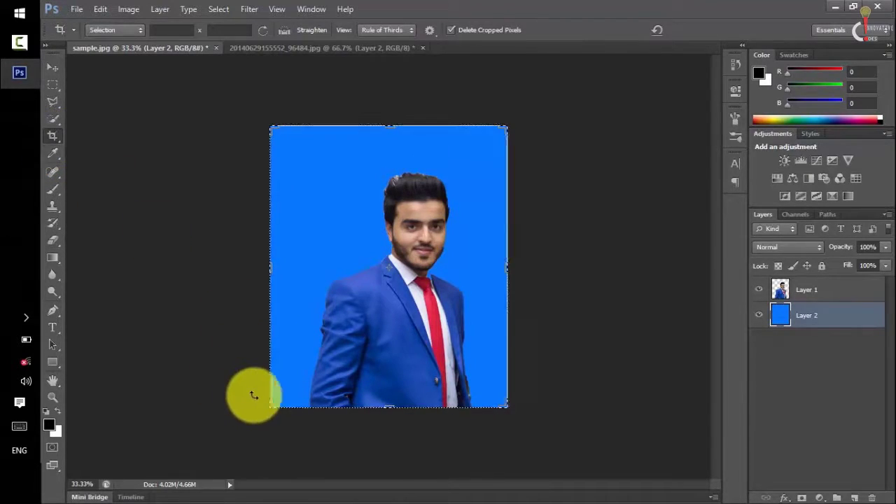
pyautogui.moveTo(270, 406); pyautogui.dragTo(313, 356)
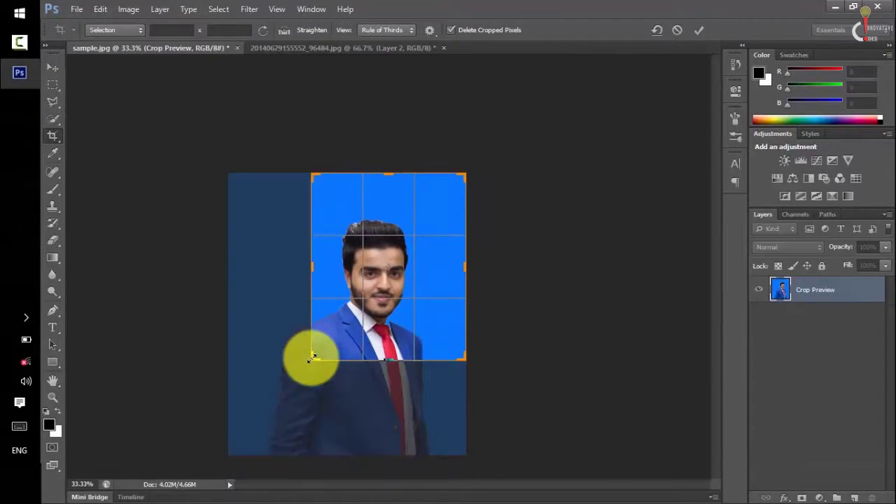
pyautogui.moveTo(460, 176); pyautogui.dragTo(446, 190)
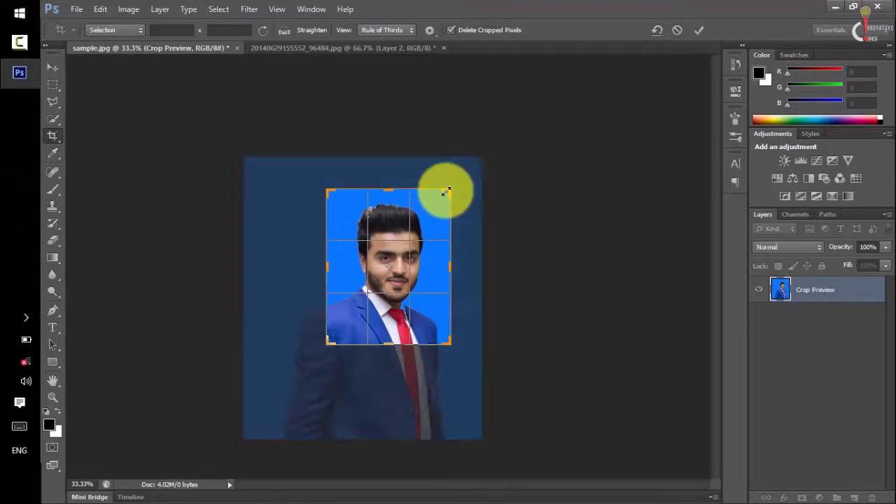
pyautogui.click(696, 28)
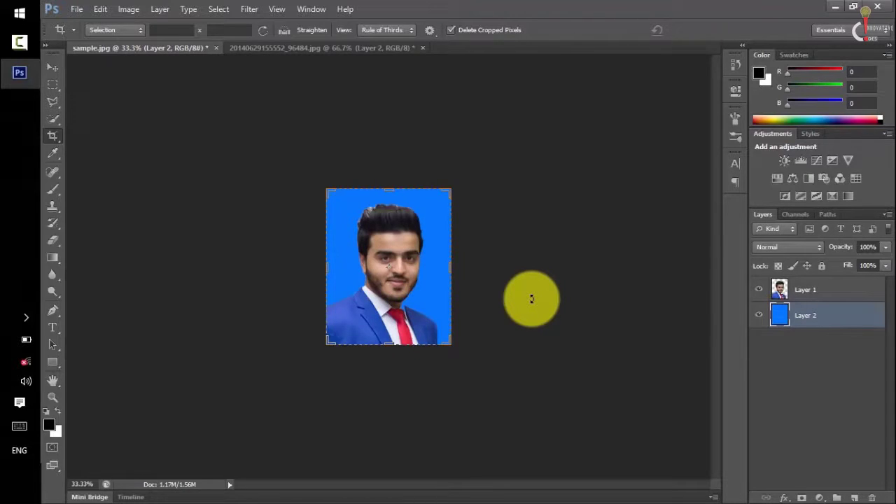
pyautogui.hotkey('ctrl', 'alt', 'z')
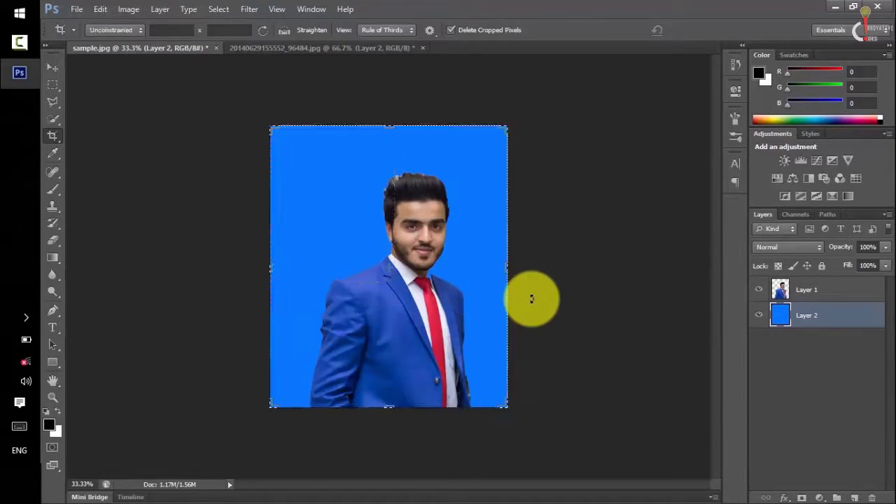
pyautogui.hotkey('ctrl', 'alt', 'z')
pyautogui.hotkey('ctrl', 'alt', 'z')
pyautogui.hotkey('ctrl', 'alt', 'z')
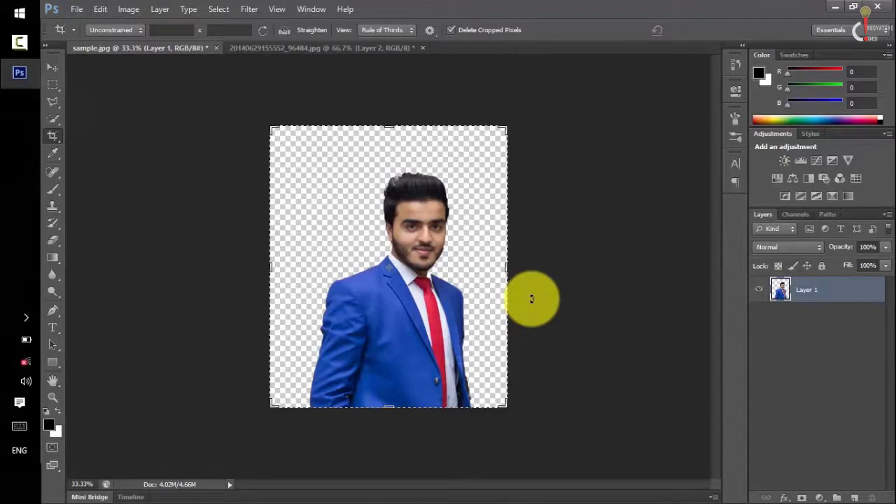
# Close the current document without saving and open sample1.png
pyautogui.hotkey('ctrl', 'w')
pyautogui.press('n')
pyautogui.hotkey('ctrl', 'o')
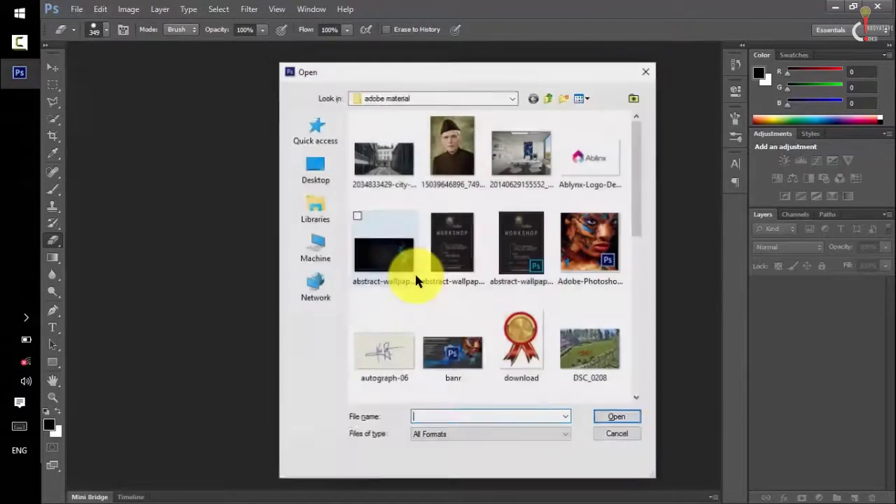
pyautogui.moveTo(637, 149); pyautogui.dragTo(633, 324)
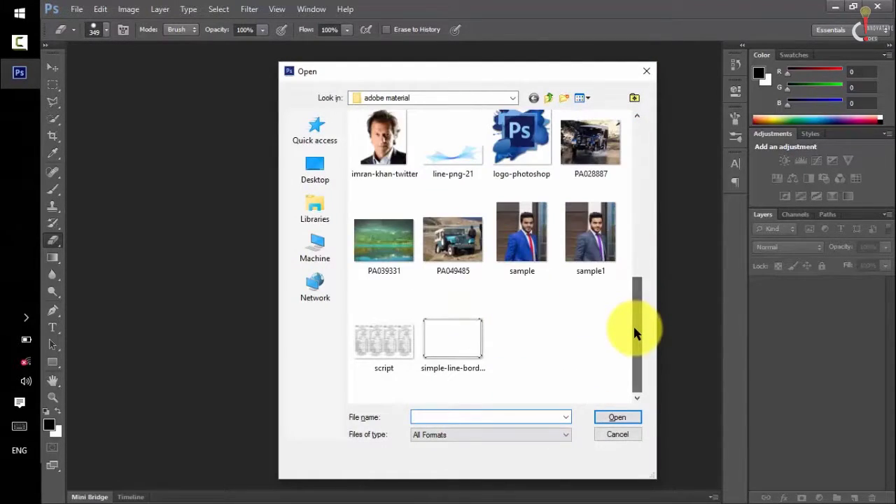
pyautogui.click(587, 223)
pyautogui.doubleClick(588, 225)
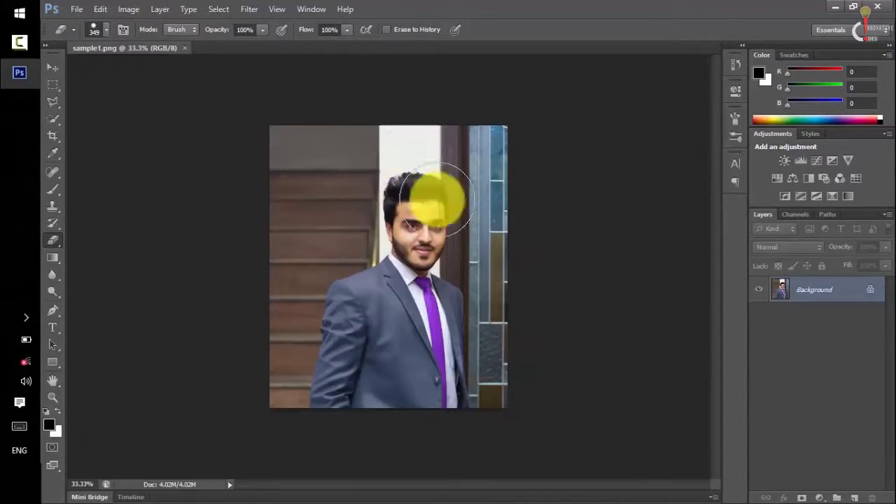
# Copy the whole photo onto a new layer and delete the Background layer
pyautogui.hotkey('ctrl', 'a')
pyautogui.hotkey('ctrl', 'c')
pyautogui.hotkey('ctrl', 'v')
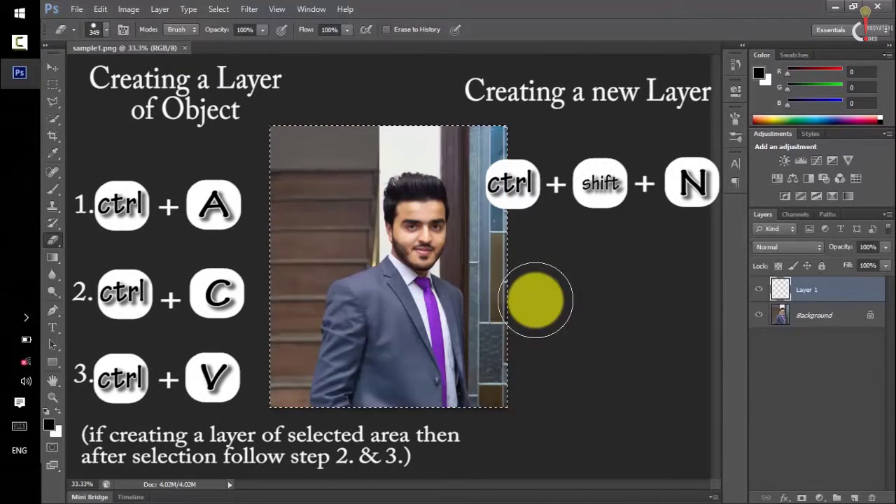
pyautogui.click(843, 326)
pyautogui.press('Delete')
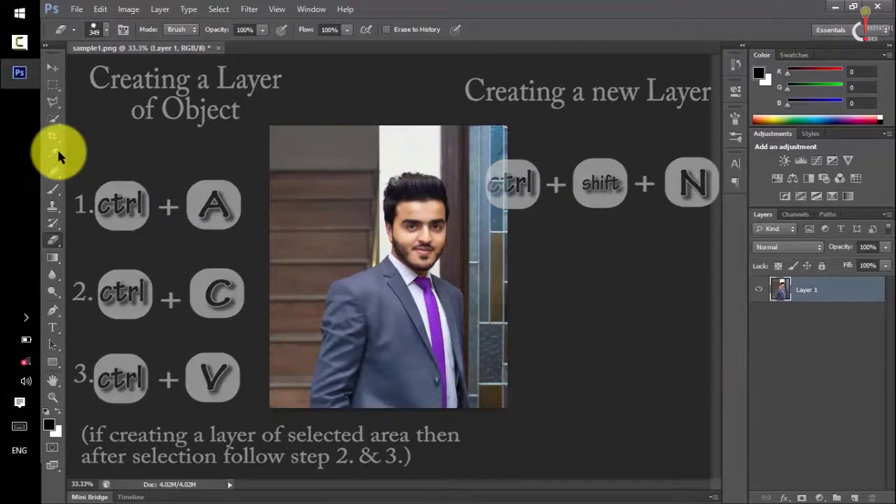
# Quick-select the grey-suited man, invert the selection, erase the background, and deselect
pyautogui.click(53, 118)
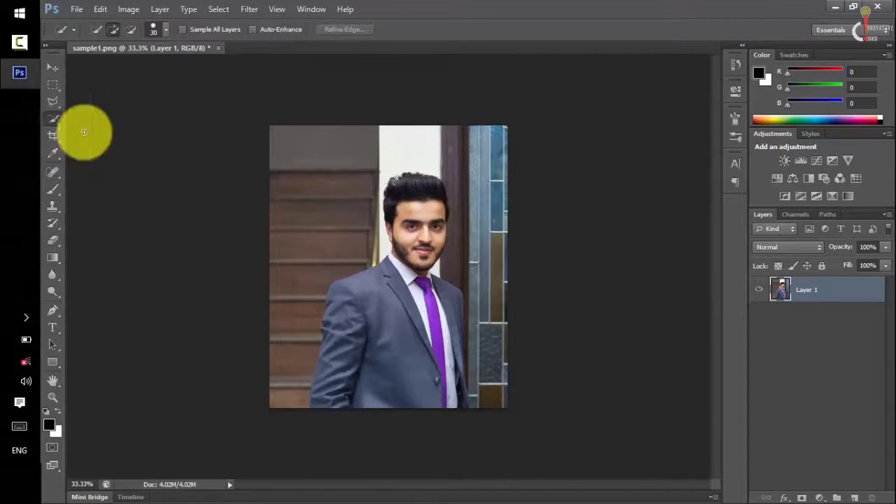
pyautogui.moveTo(341, 366)
pyautogui.mouseDown()
pyautogui.moveTo(360, 310)
pyautogui.moveTo(454, 382)
pyautogui.moveTo(395, 206)
pyautogui.moveTo(443, 256)
pyautogui.mouseUp()
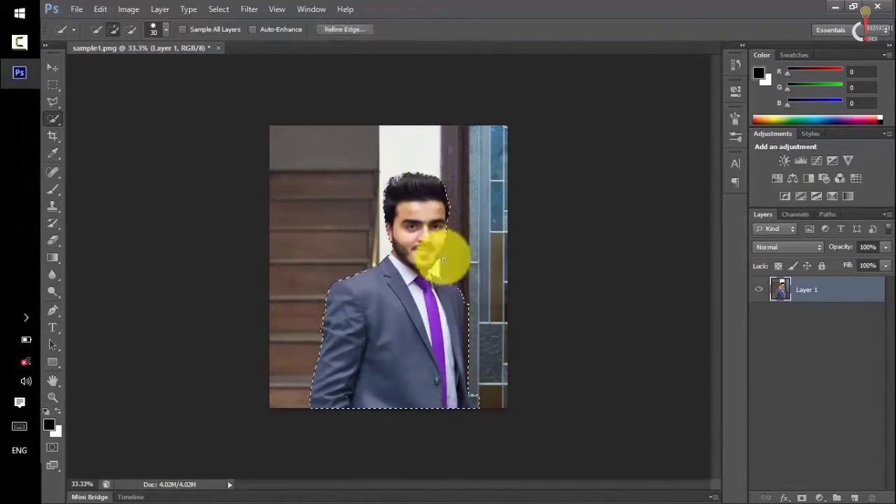
pyautogui.rightClick(385, 328)
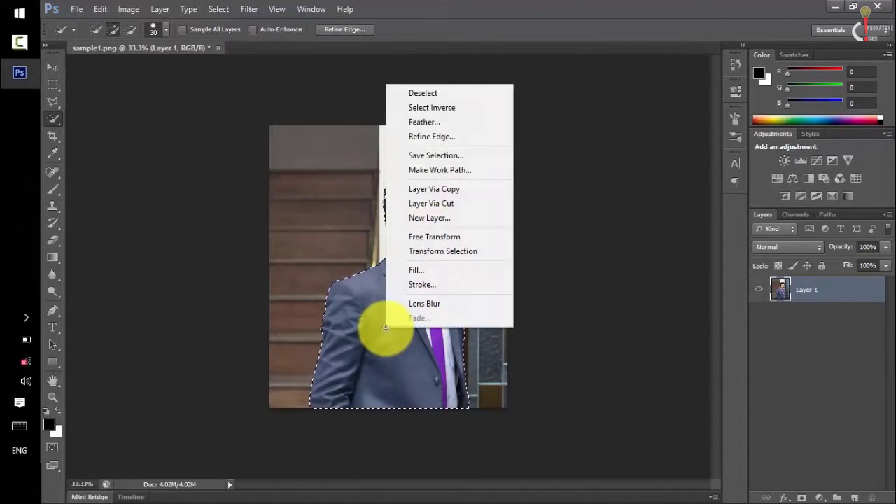
pyautogui.click(441, 107)
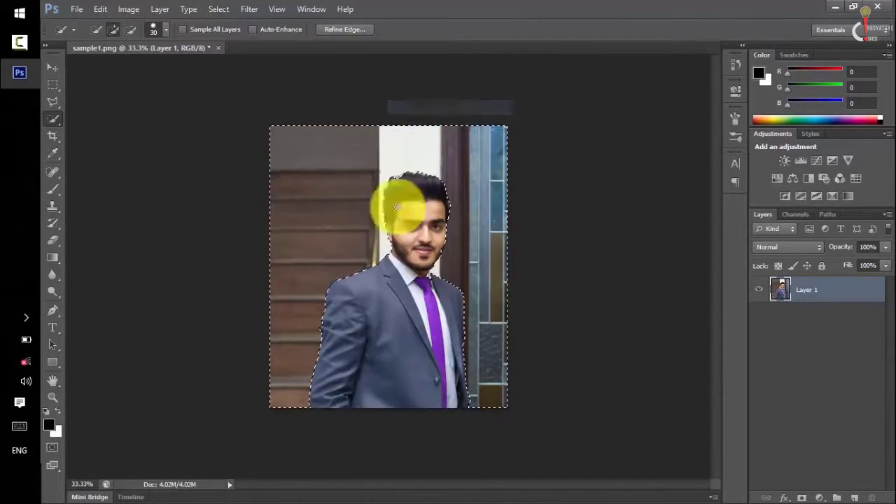
pyautogui.click(53, 239)
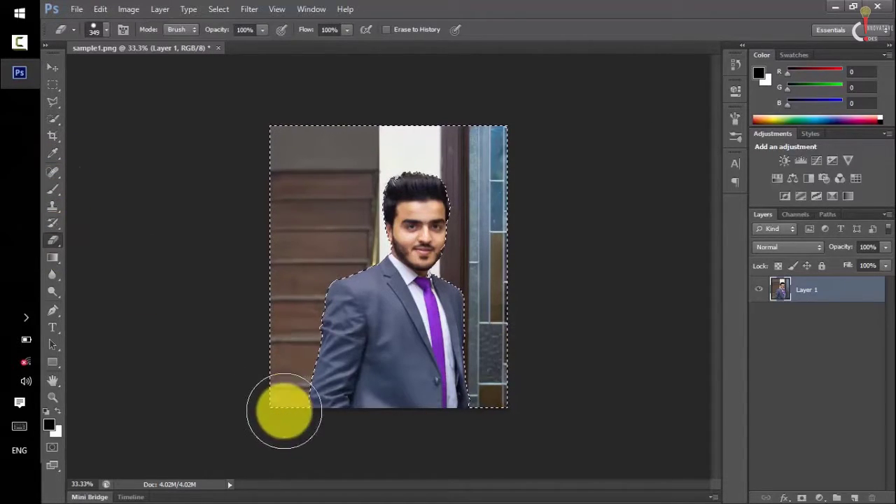
pyautogui.moveTo(284, 411)
pyautogui.mouseDown()
pyautogui.moveTo(372, 222)
pyautogui.moveTo(553, 448)
pyautogui.mouseUp()
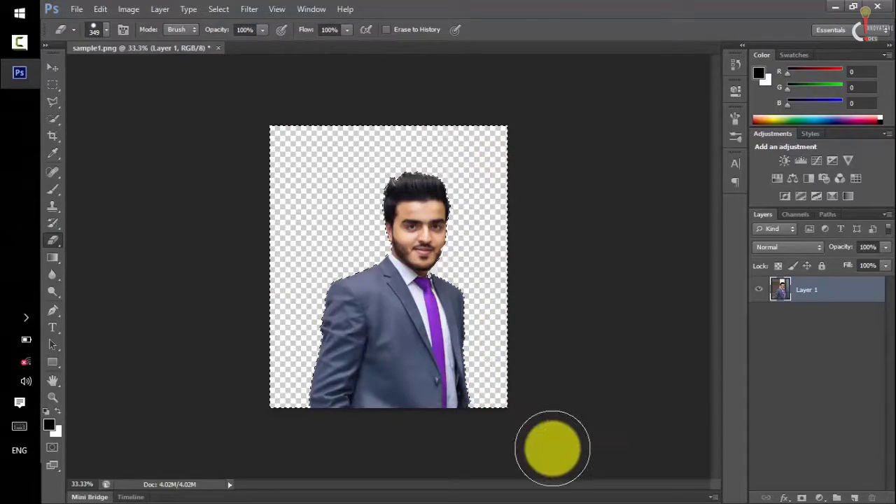
pyautogui.hotkey('ctrl', 'd')
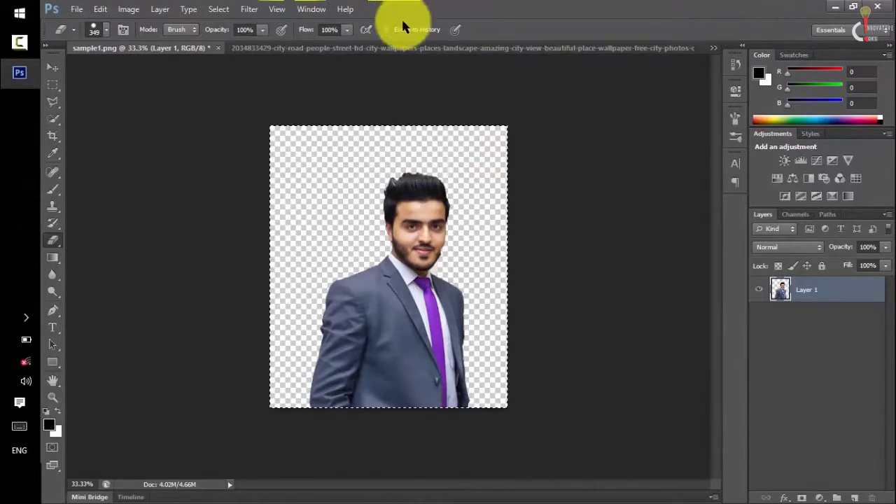
# Paste the grey-suited man into the city street image, shrunk to about half size mid-road
pyautogui.hotkey('ctrl', 'a')
pyautogui.click(471, 45)
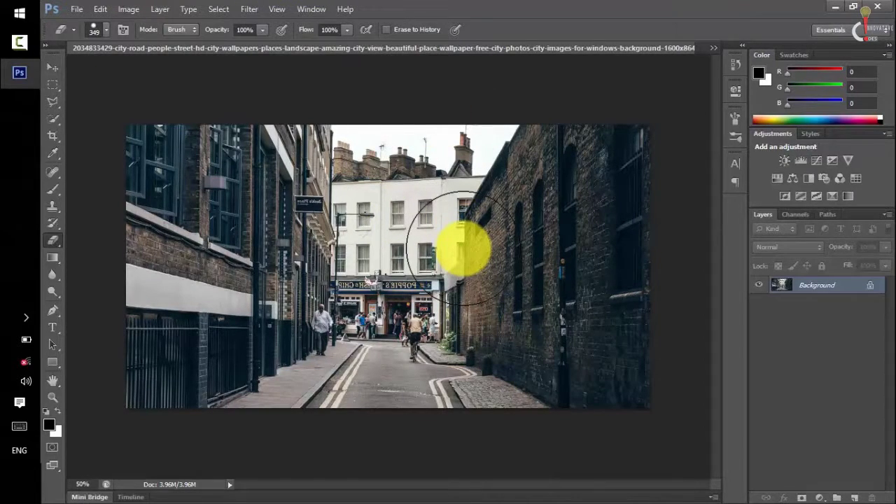
pyautogui.hotkey('ctrl', 'v')
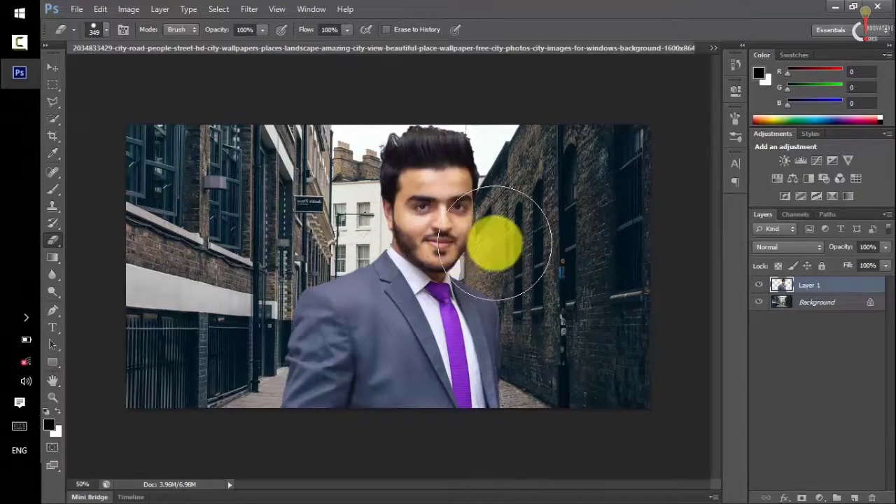
pyautogui.hotkey('ctrl', 't')
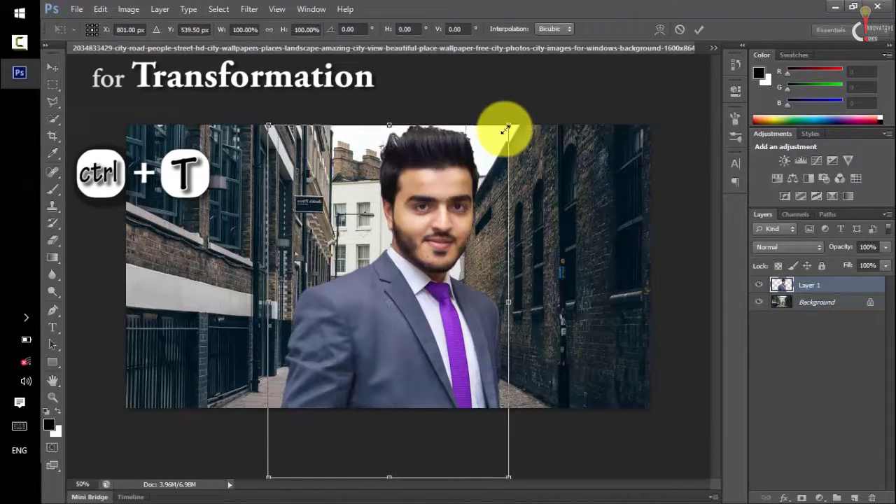
pyautogui.moveTo(505, 127); pyautogui.dragTo(409, 217)
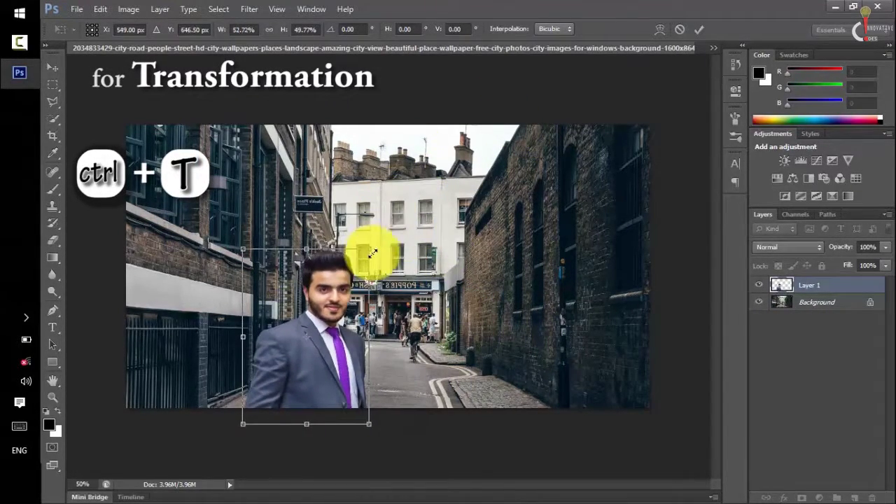
pyautogui.moveTo(409, 218); pyautogui.dragTo(406, 240)
pyautogui.click(698, 33)
pyautogui.press('e')
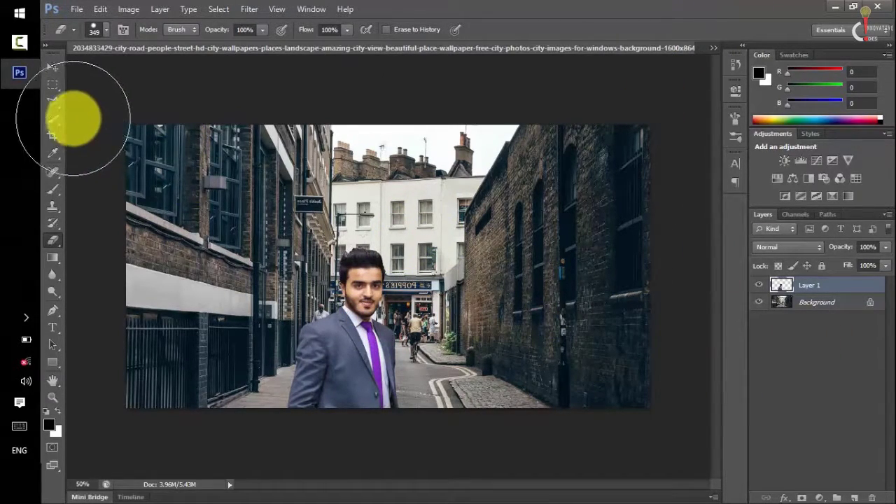
pyautogui.click(54, 117)
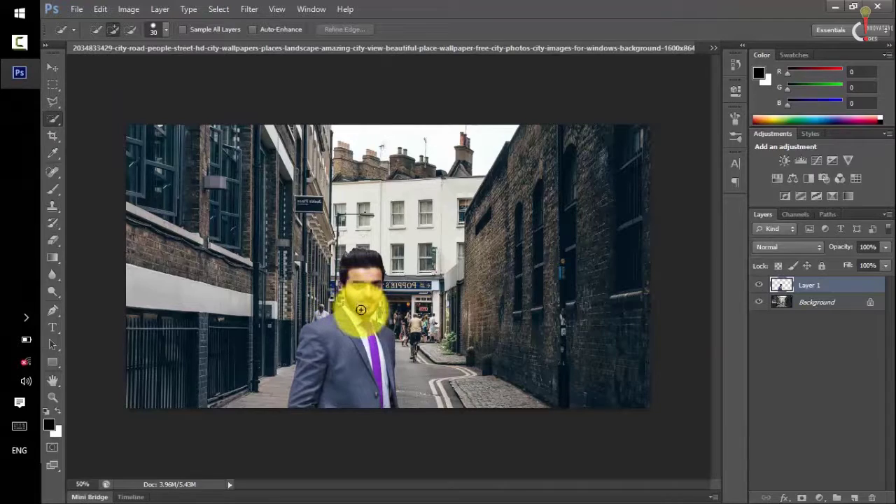
# Select the man's face and hair and add a Brightness/Contrast adjustment at Brightness -19
pyautogui.moveTo(364, 315); pyautogui.dragTo(359, 260)
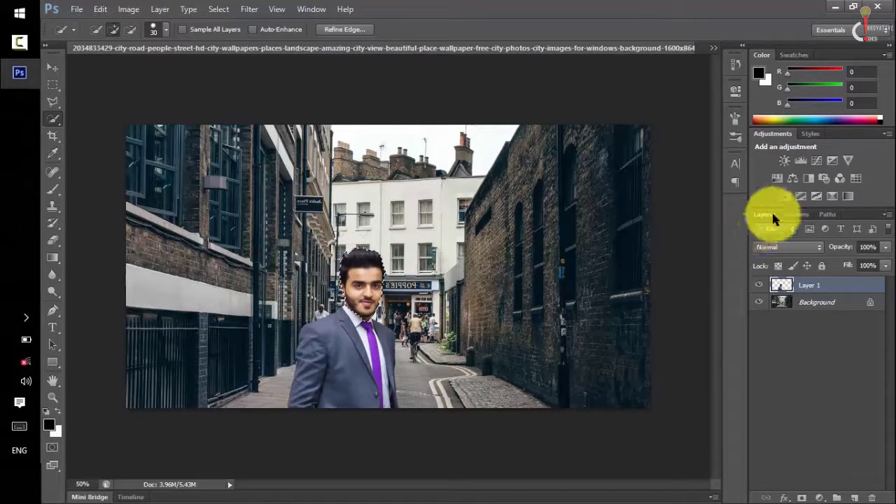
pyautogui.click(783, 161)
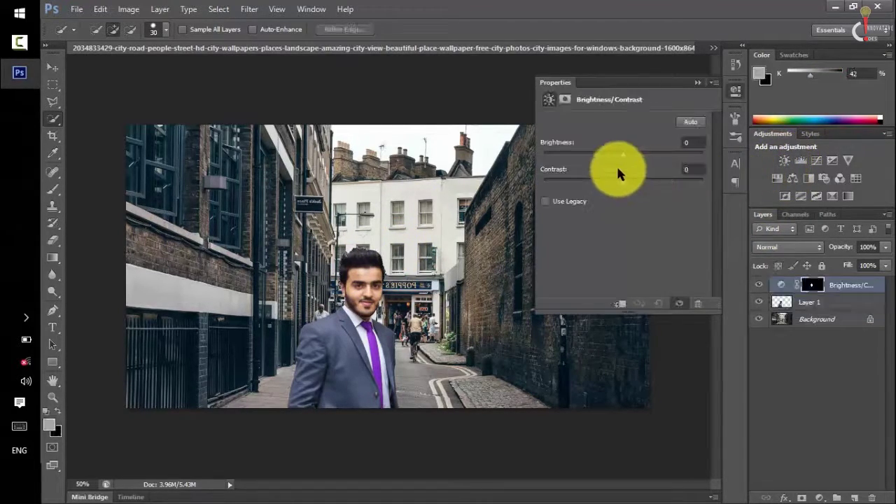
pyautogui.moveTo(621, 150); pyautogui.dragTo(612, 151)
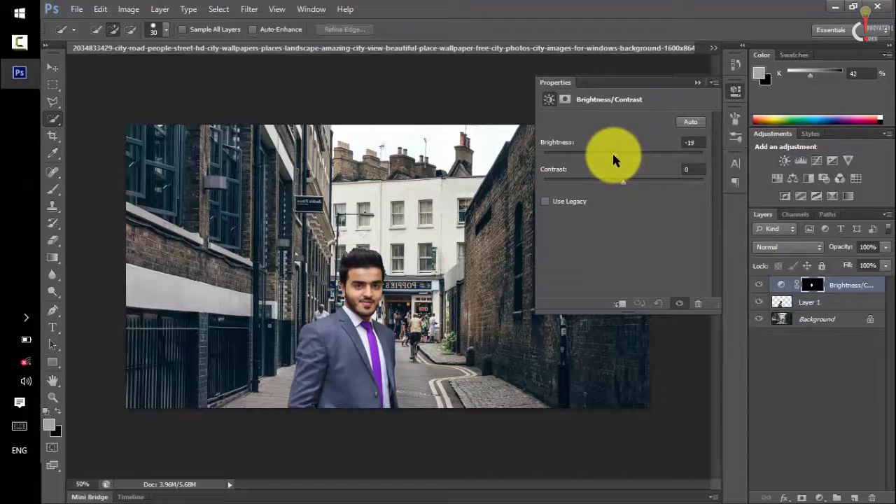
pyautogui.click(695, 77)
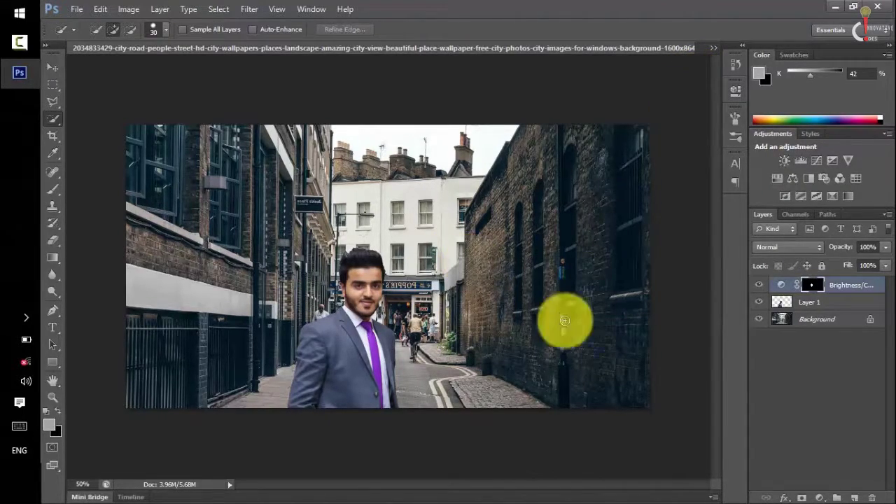